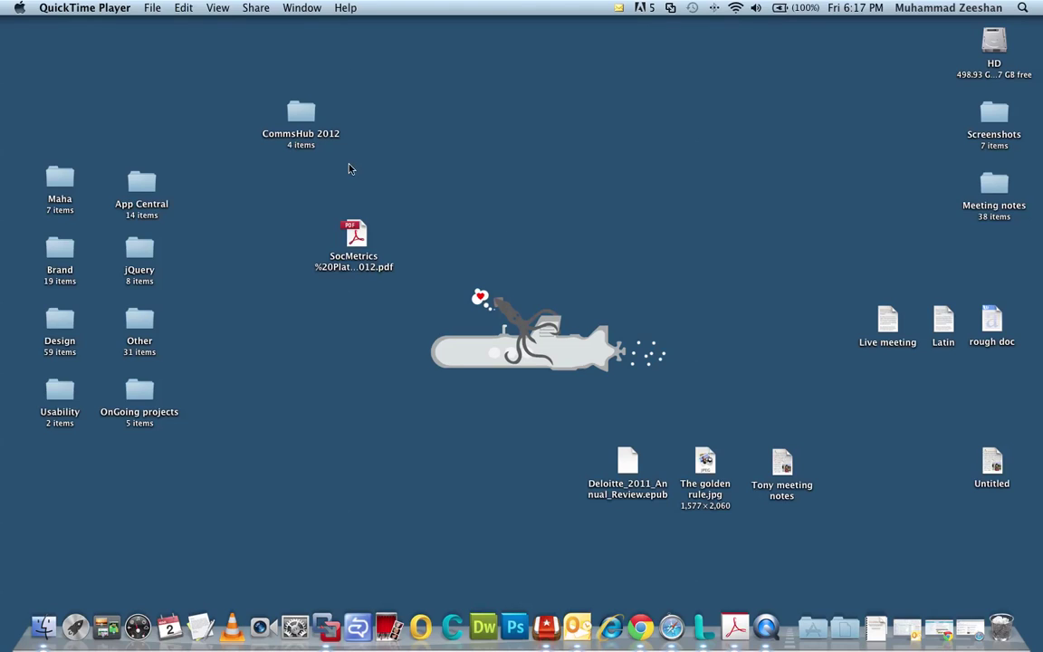
- Check the file size of the SocMetrics PDF on the desktop in its file information, then close the information window
{"action": "left_click_drag", "start_coordinate": [293, 209], "coordinate": [361, 309]}
{"action": "left_click", "coordinate": [365, 303]}
{"action": "left_click", "coordinate": [356, 237]}
{"action": "right_click", "coordinate": [352, 238]}
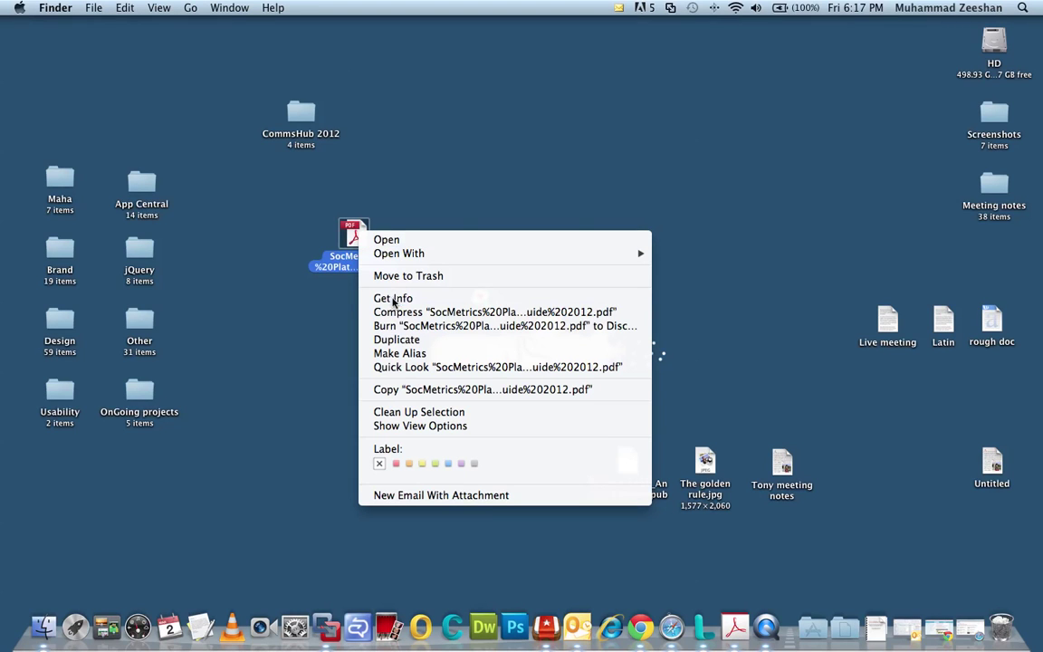
{"action": "left_click", "coordinate": [358, 298]}
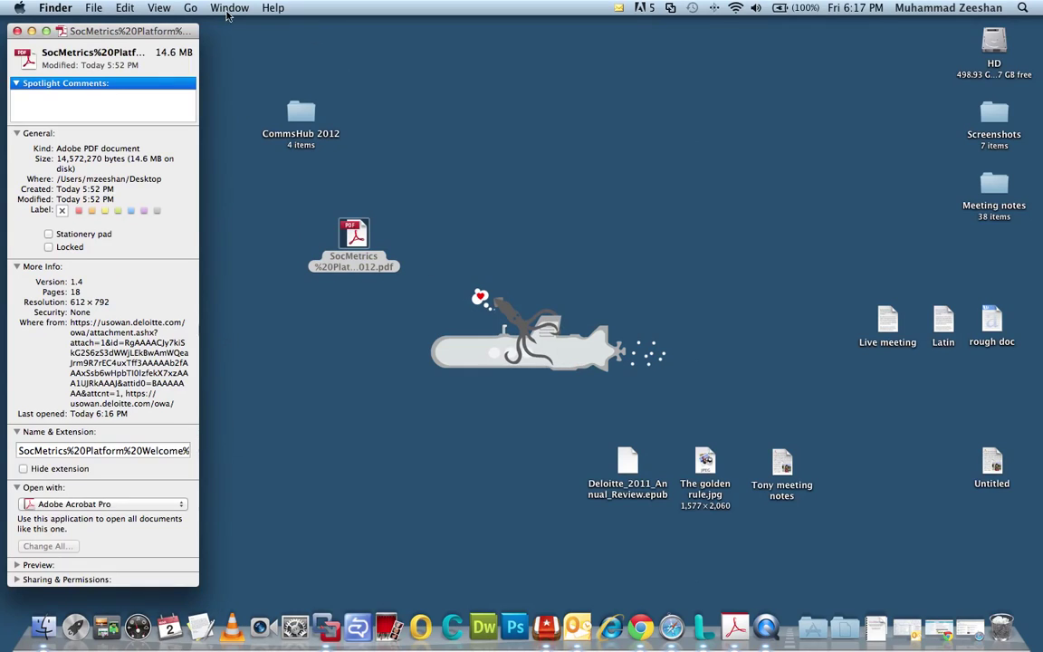
{"action": "left_click_drag", "start_coordinate": [161, 31], "coordinate": [592, 71]}
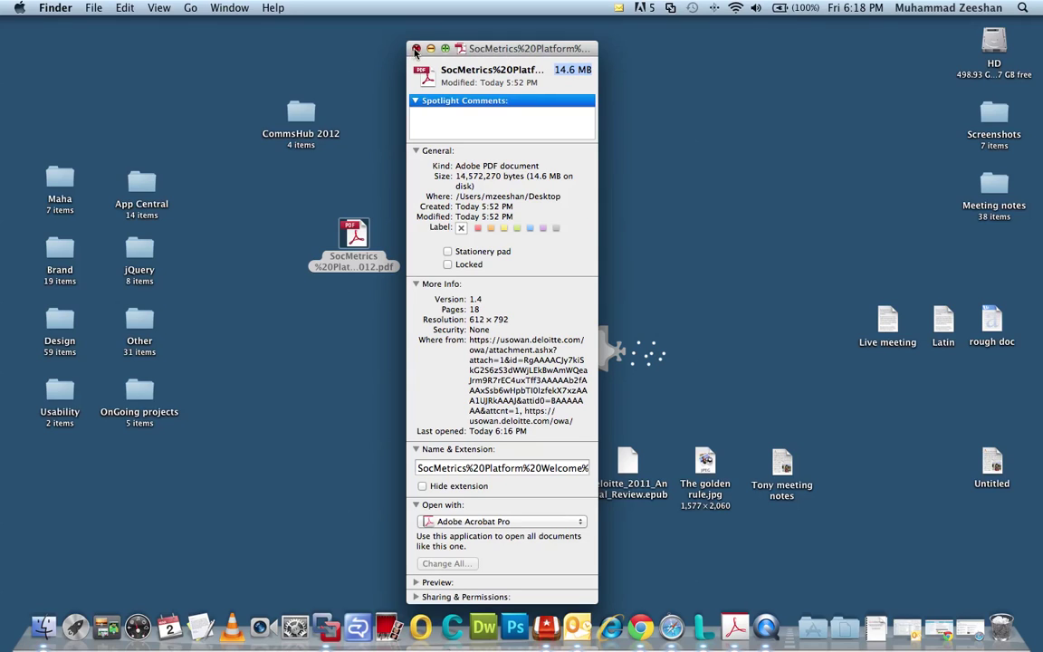
{"action": "key", "text": "super+w"}
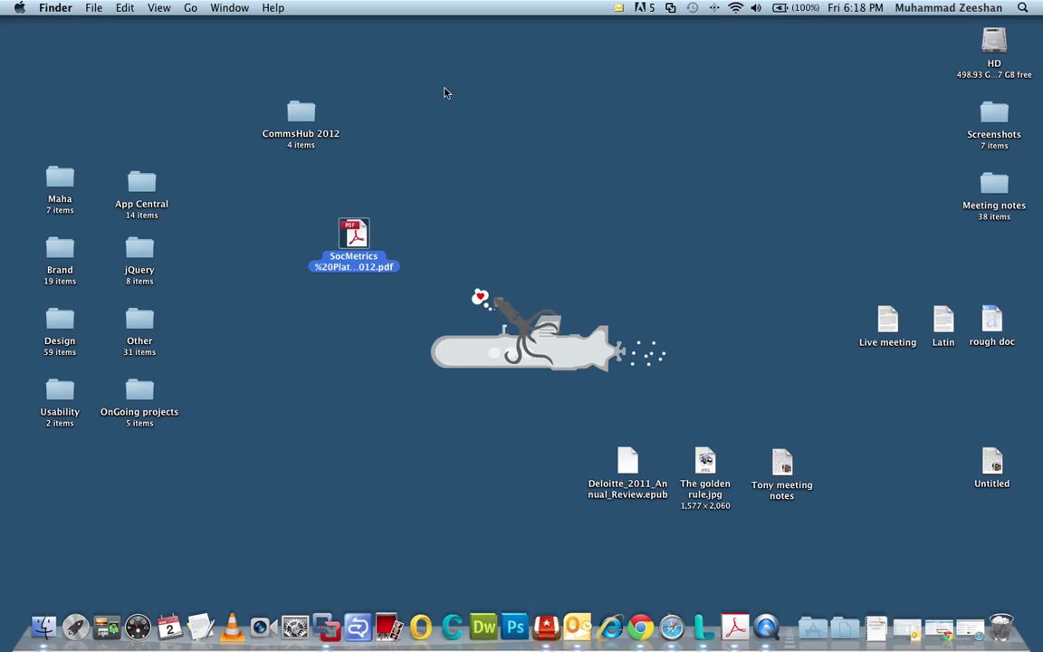
- Launch Adobe Acrobat Pro and open the SocMetrics PDF from the desktop in it
{"action": "left_click", "coordinate": [77, 619]}
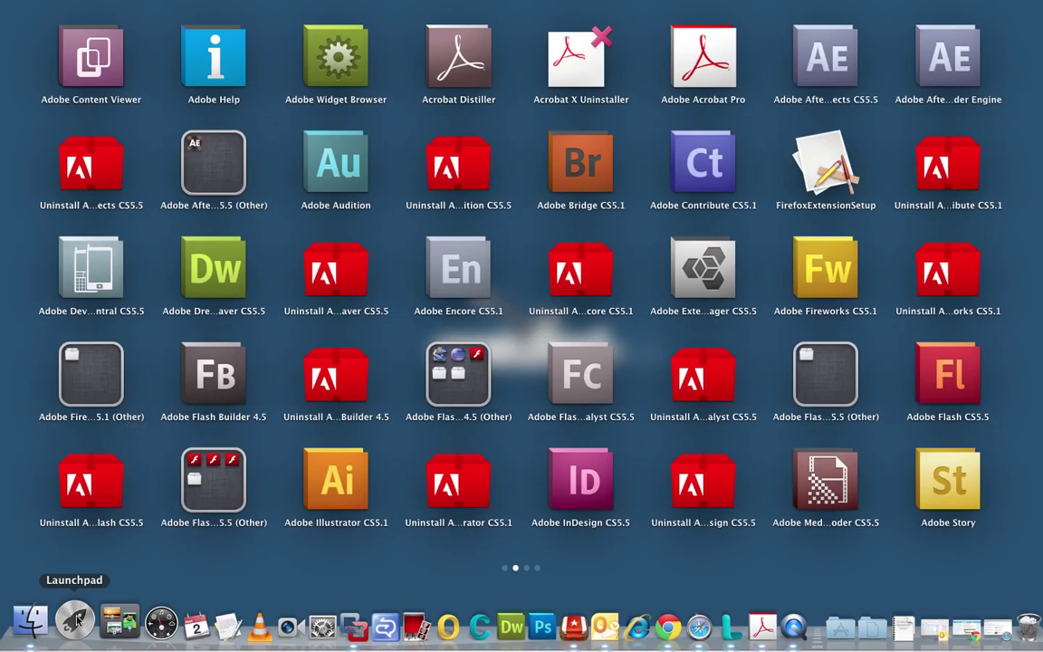
{"action": "left_click", "coordinate": [705, 60]}
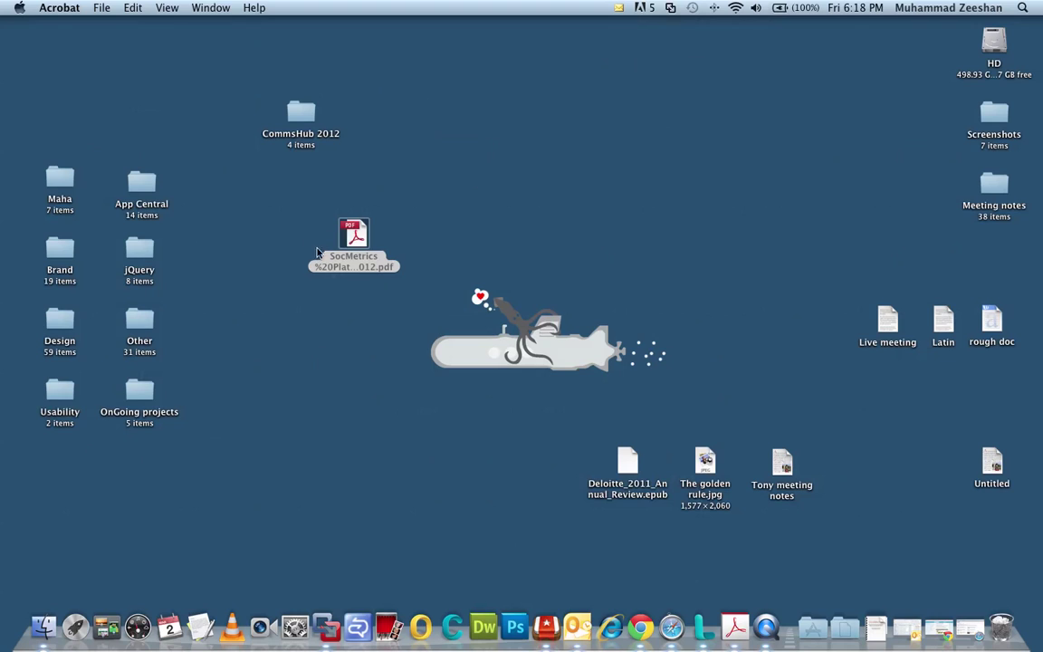
{"action": "right_click", "coordinate": [360, 234]}
{"action": "mouse_move", "coordinate": [421, 258]}
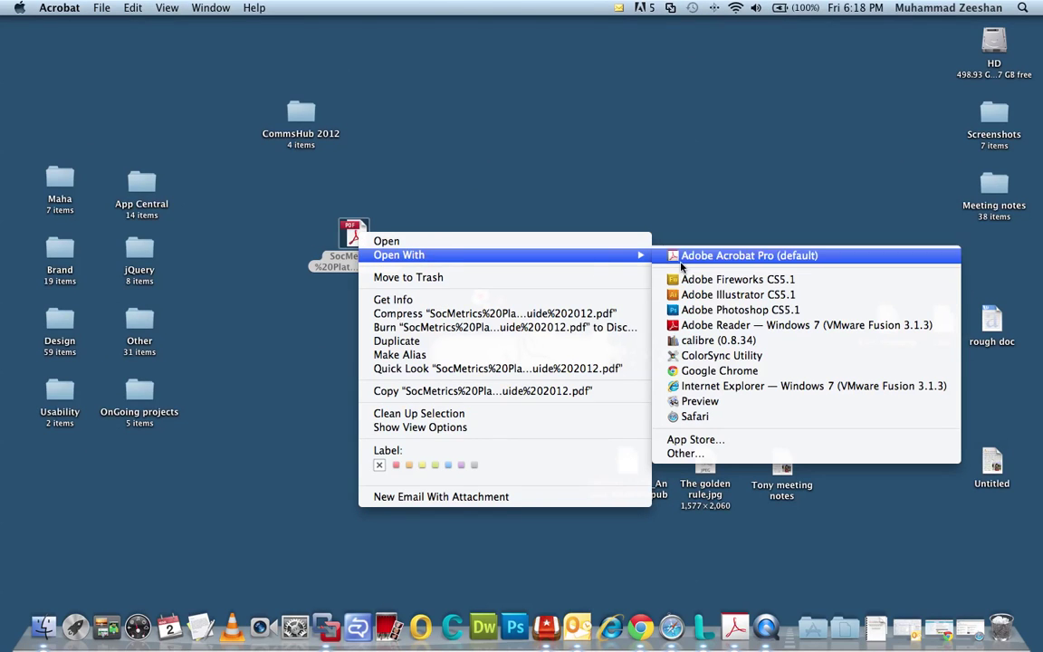
{"action": "left_click", "coordinate": [708, 256]}
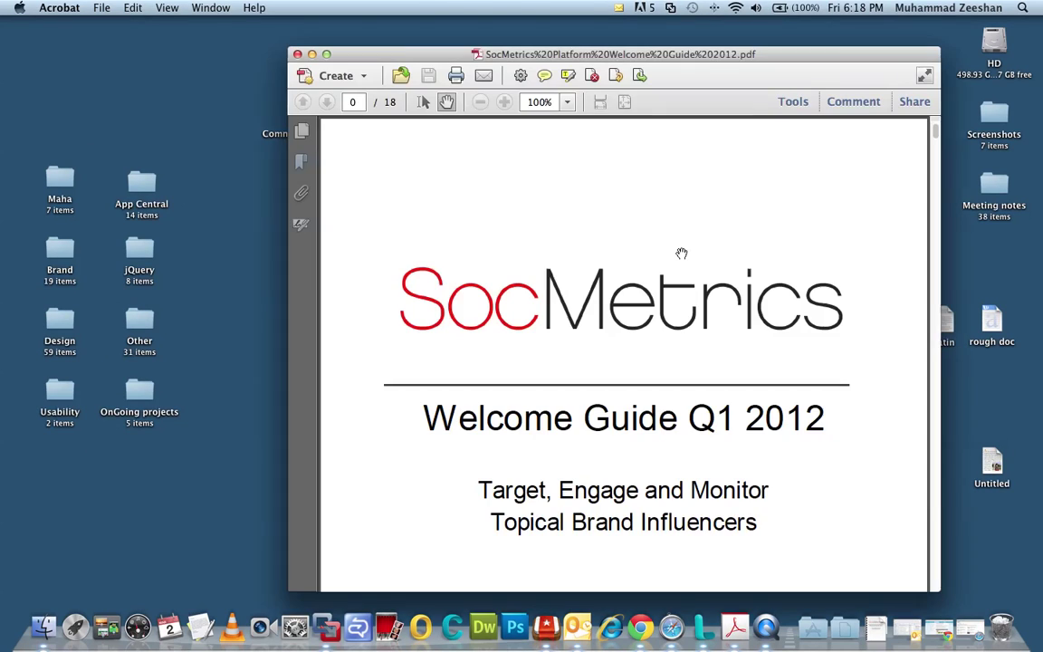
{"action": "left_click_drag", "start_coordinate": [566, 55], "coordinate": [499, 39]}
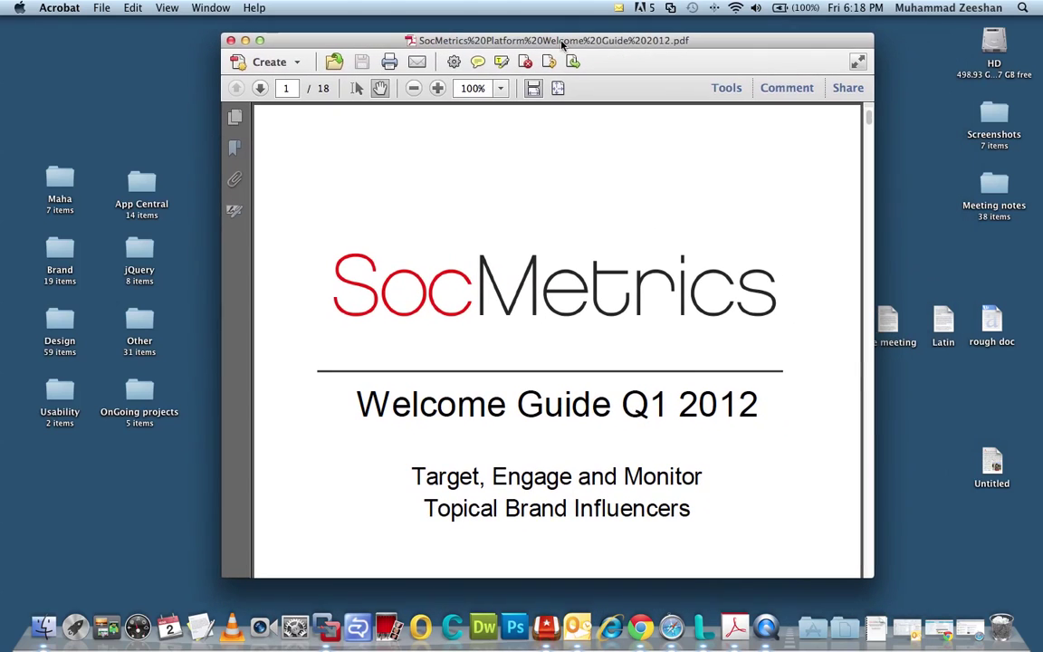
- Look through the guide's pages and open the PDF Optimizer to save it as an optimized PDF
{"action": "scroll", "coordinate": [589, 308], "scroll_direction": "down", "scroll_amount": 15}
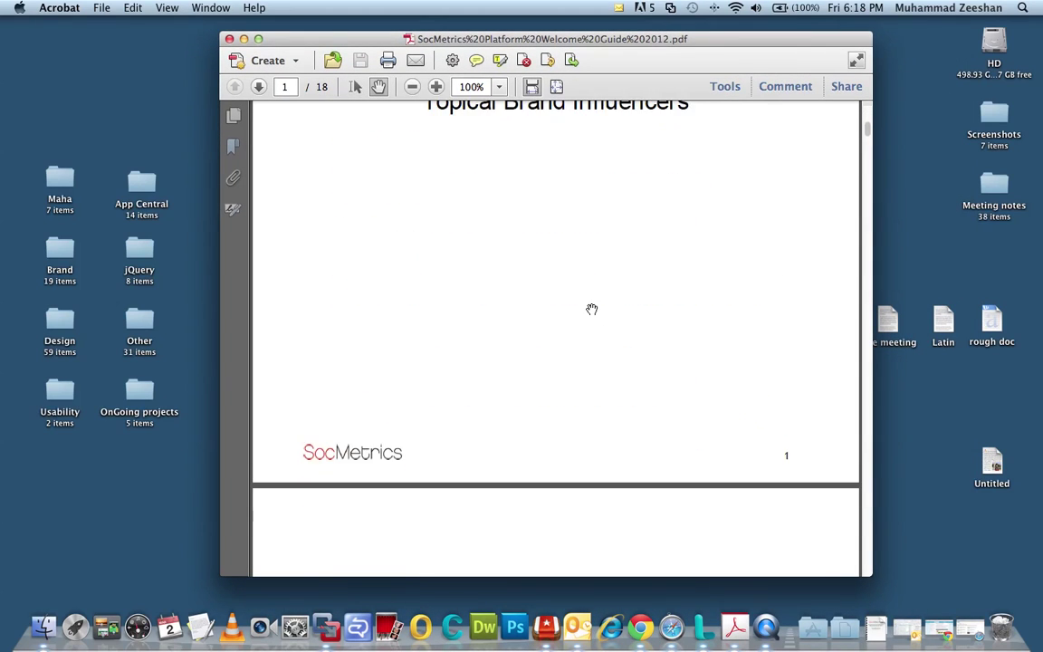
{"action": "scroll", "coordinate": [598, 313], "scroll_direction": "down", "scroll_amount": 20}
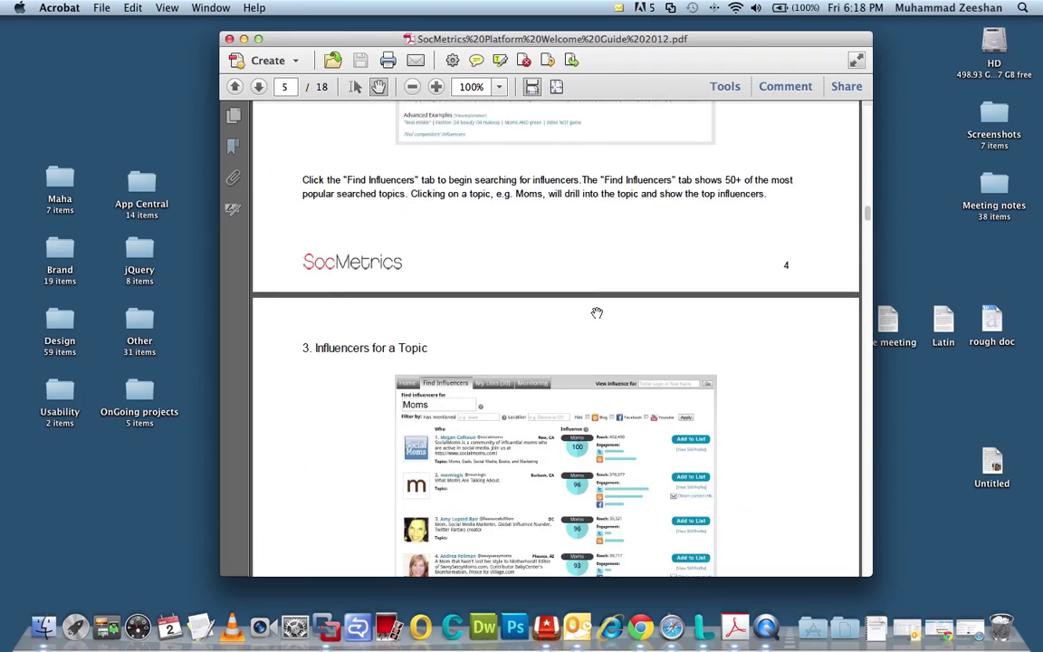
{"action": "scroll", "coordinate": [552, 375], "scroll_direction": "down", "scroll_amount": 10}
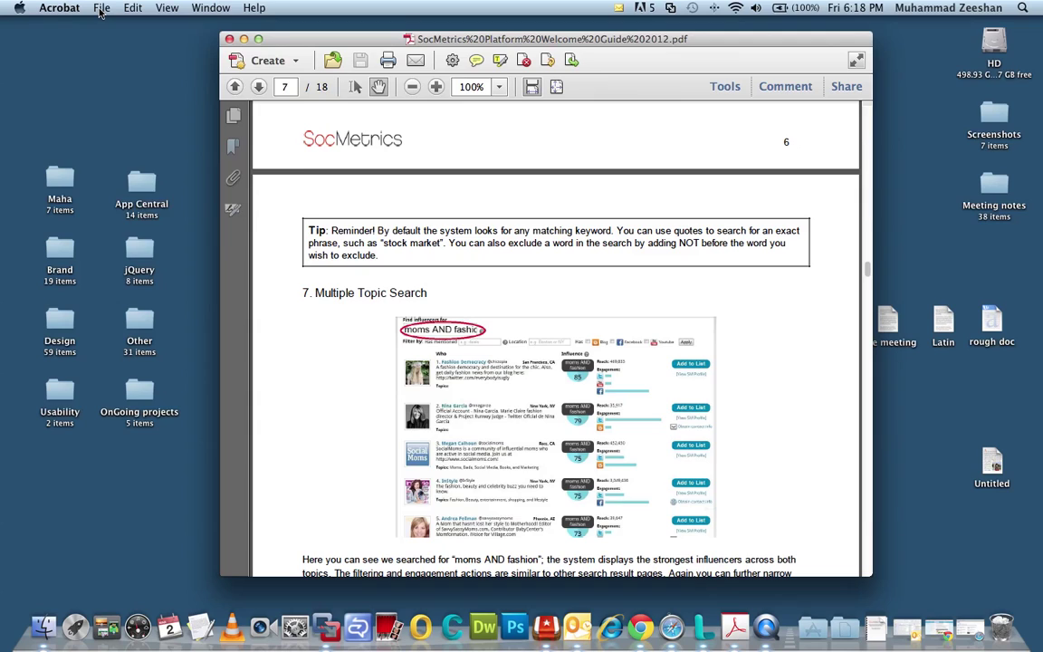
{"action": "left_click", "coordinate": [101, 9]}
{"action": "mouse_move", "coordinate": [152, 100]}
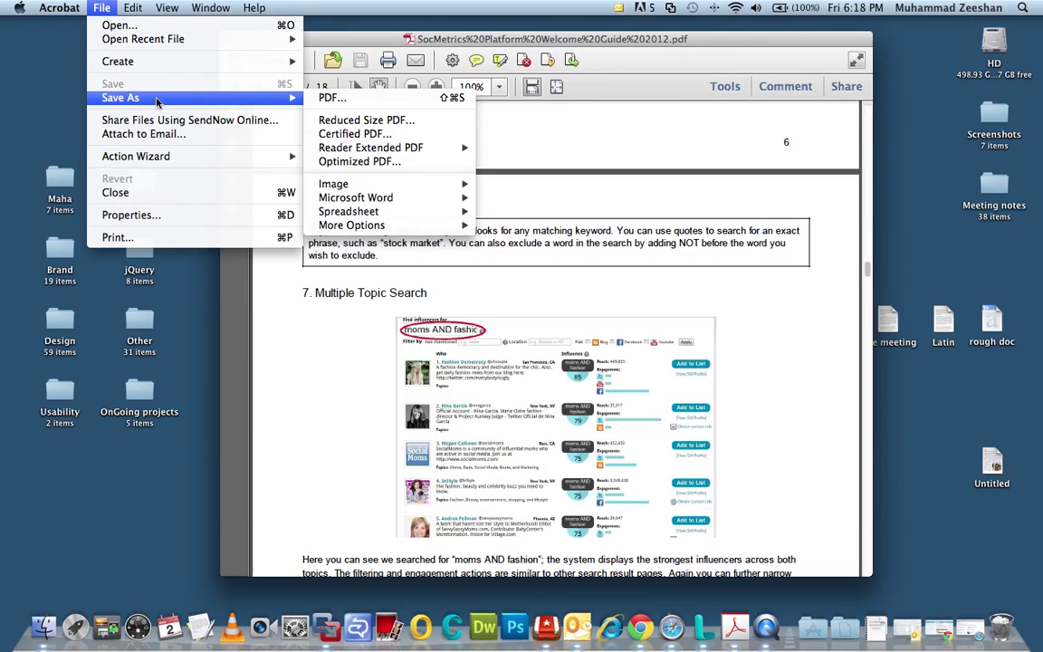
{"action": "left_click", "coordinate": [378, 164]}
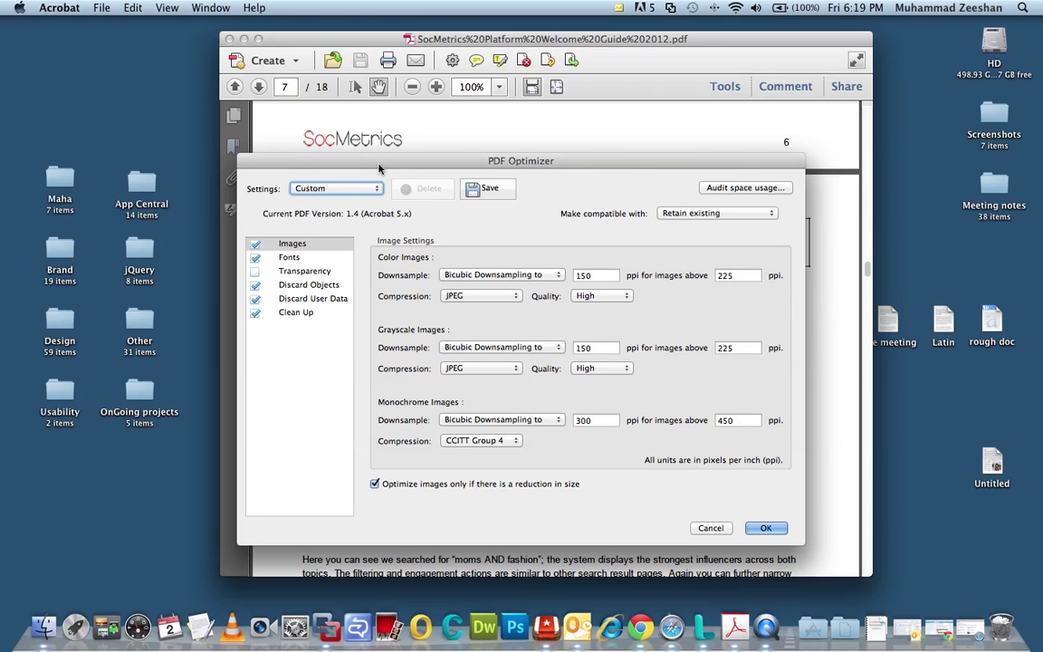
{"action": "left_click_drag", "start_coordinate": [455, 162], "coordinate": [401, 131]}
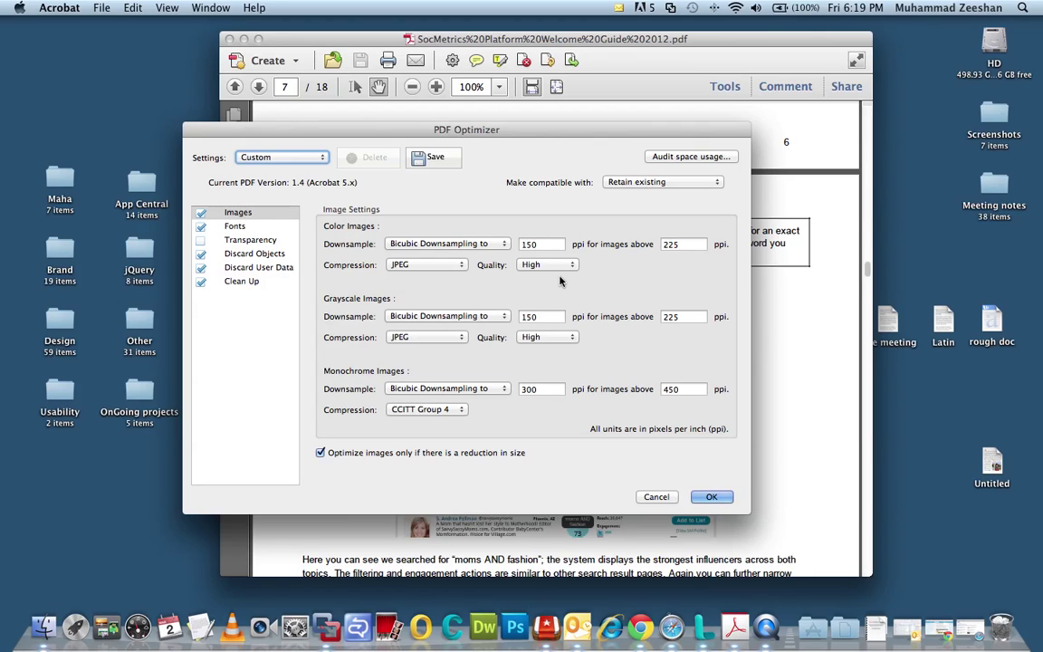
- Review the downsampling methods for color images and the compression formats for grayscale images in the Images settings
{"action": "left_click", "coordinate": [221, 208]}
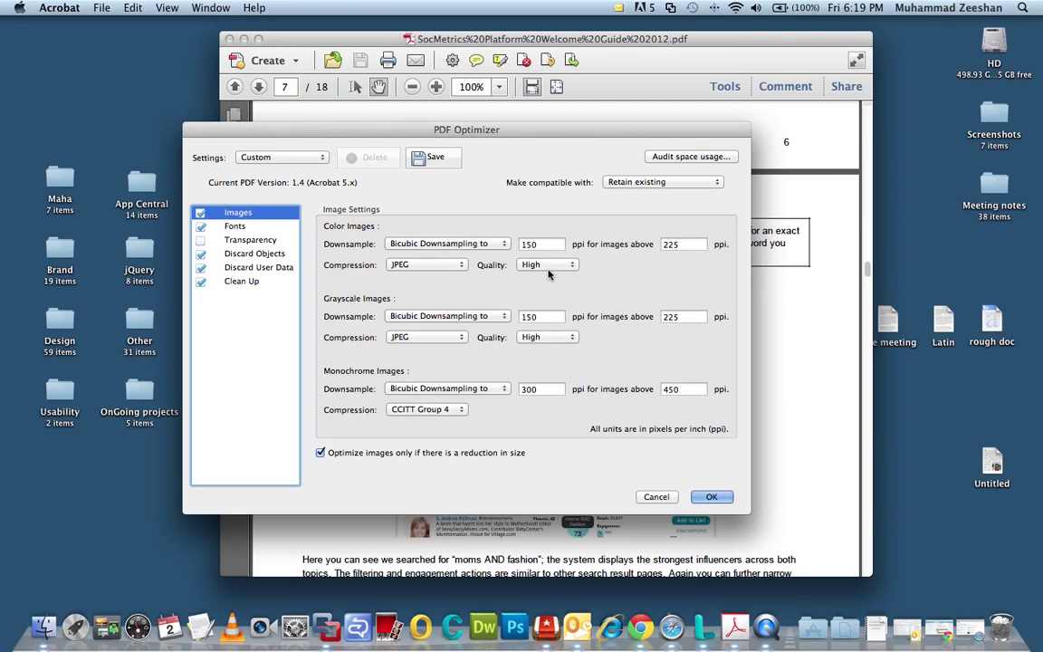
{"action": "left_click", "coordinate": [440, 244]}
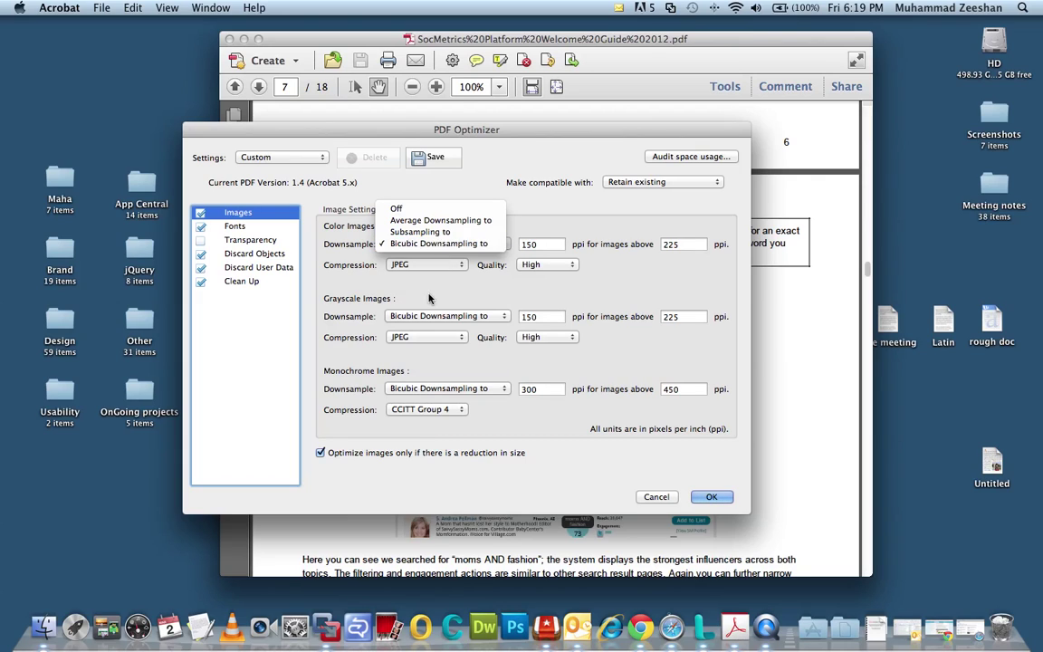
{"action": "left_click", "coordinate": [441, 244]}
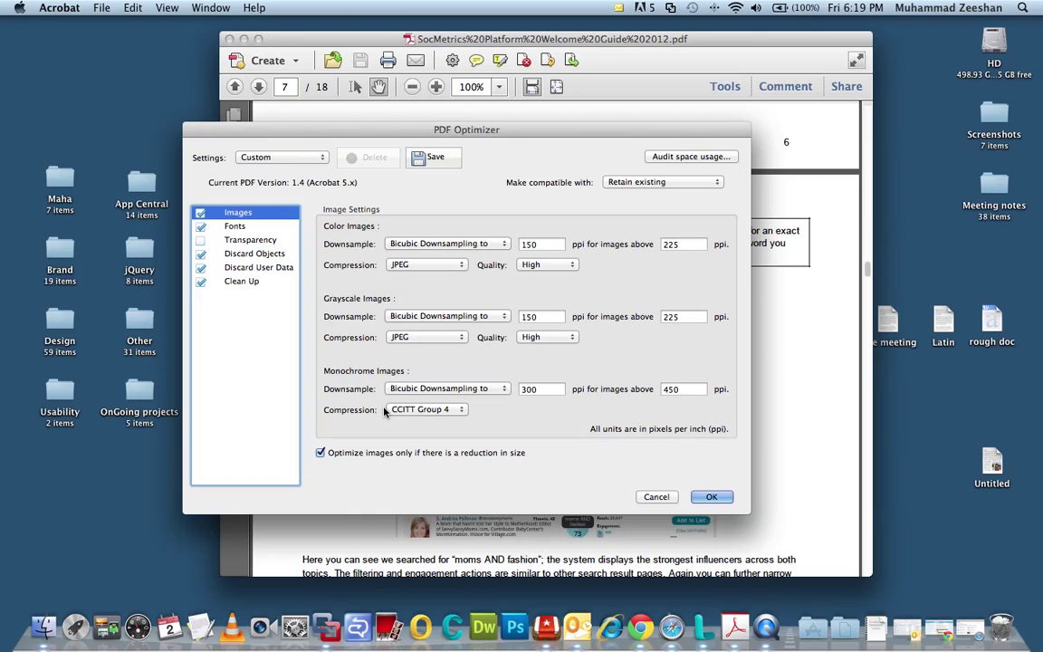
{"action": "left_click", "coordinate": [413, 341]}
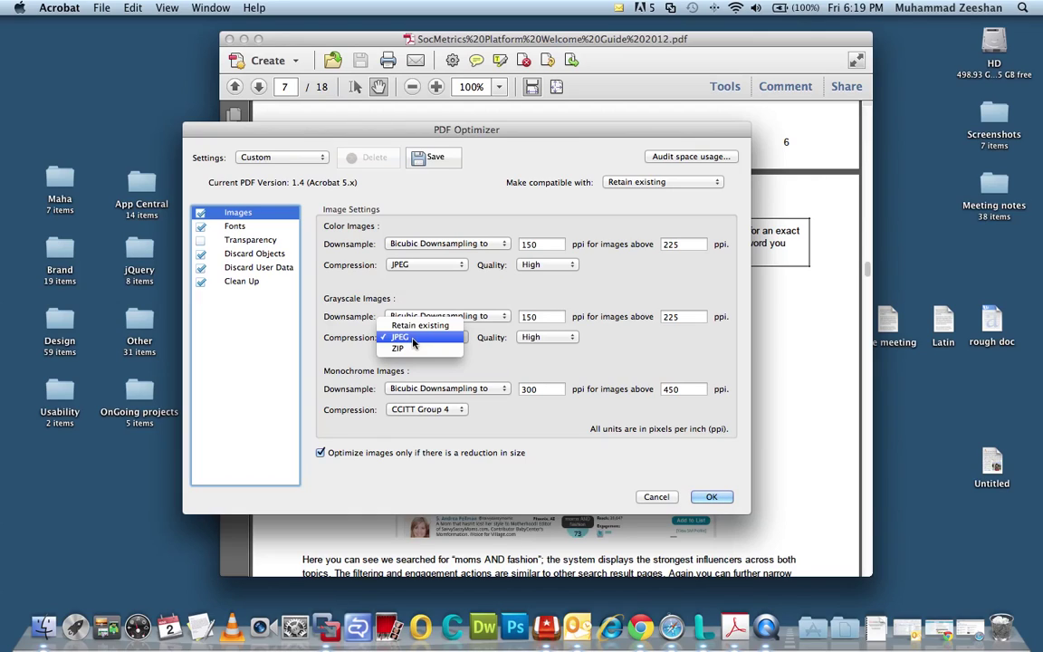
{"action": "left_click", "coordinate": [413, 338]}
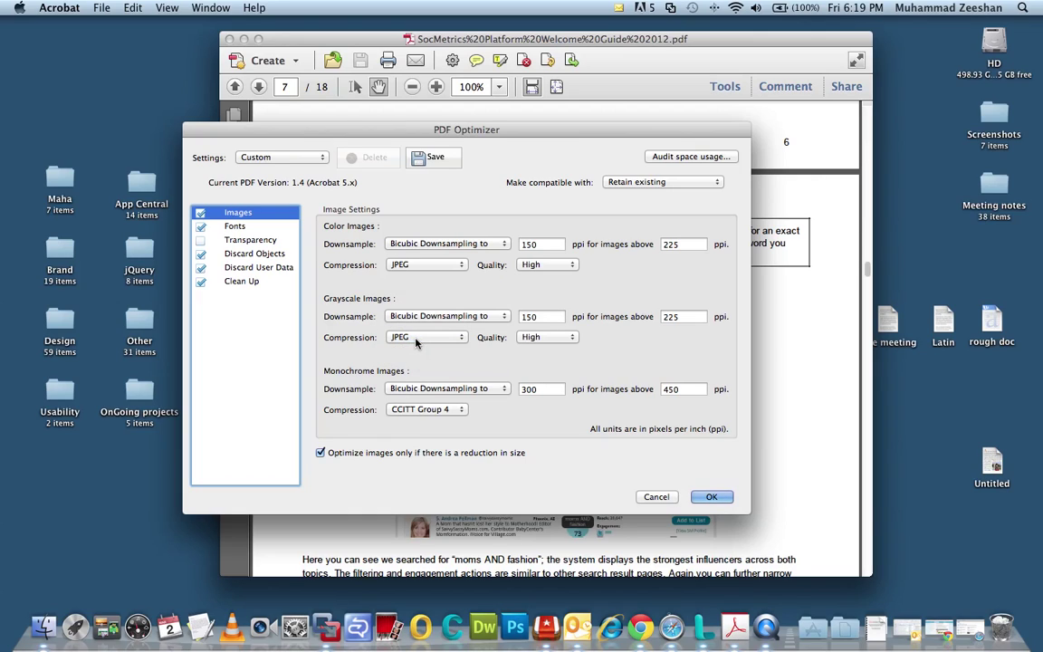
{"action": "key", "text": "Tab"}
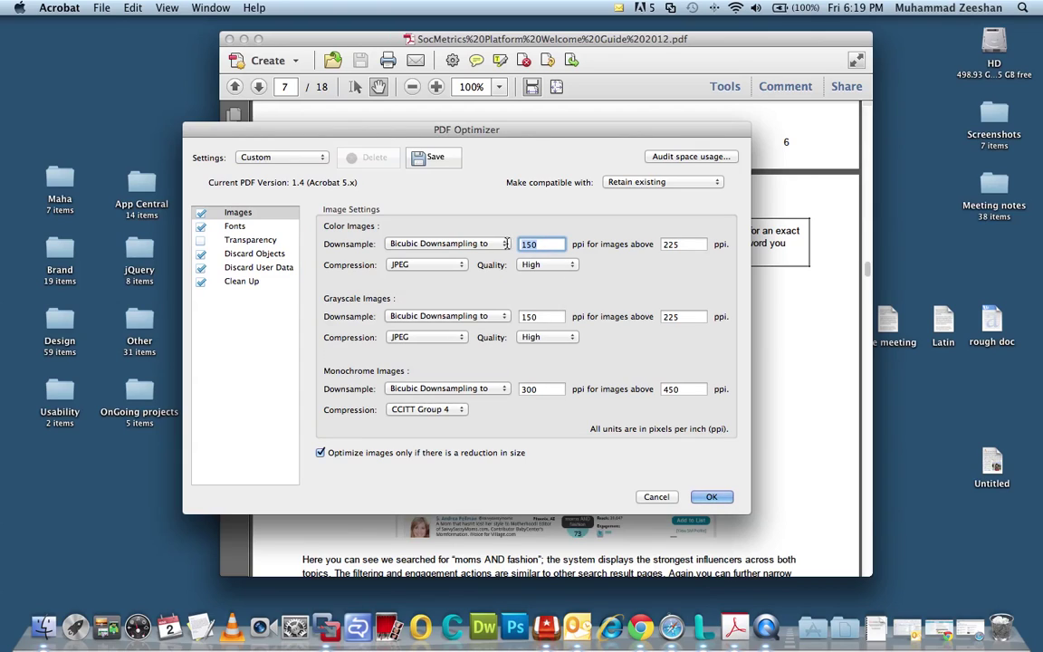
- Examine the JPEG quality levels offered for color images, keeping High
{"action": "left_click", "coordinate": [543, 268]}
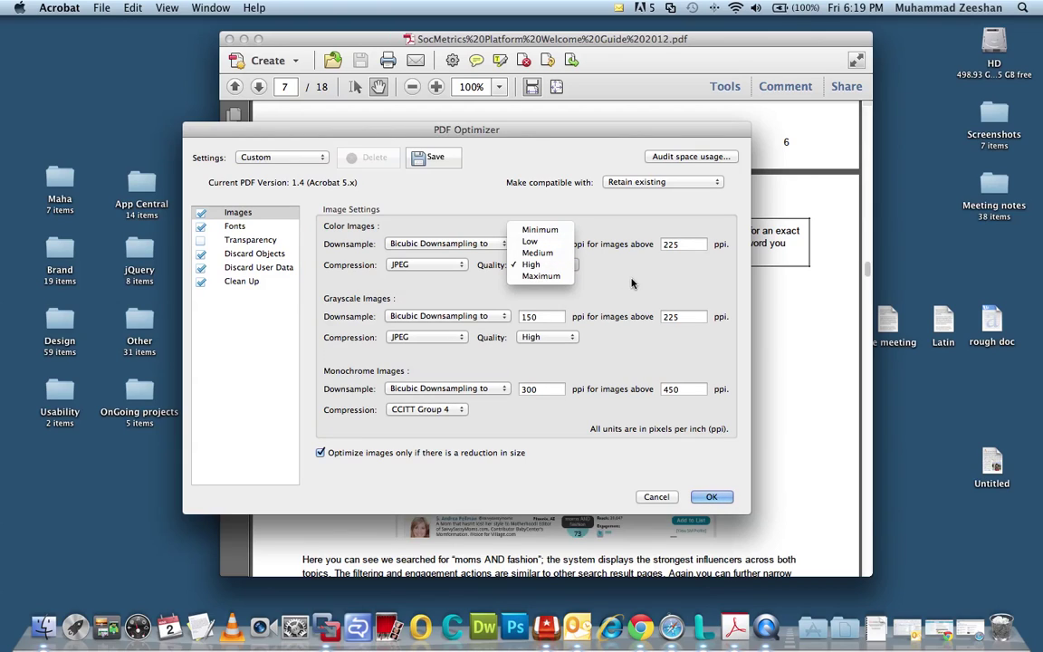
{"action": "left_click", "coordinate": [540, 266]}
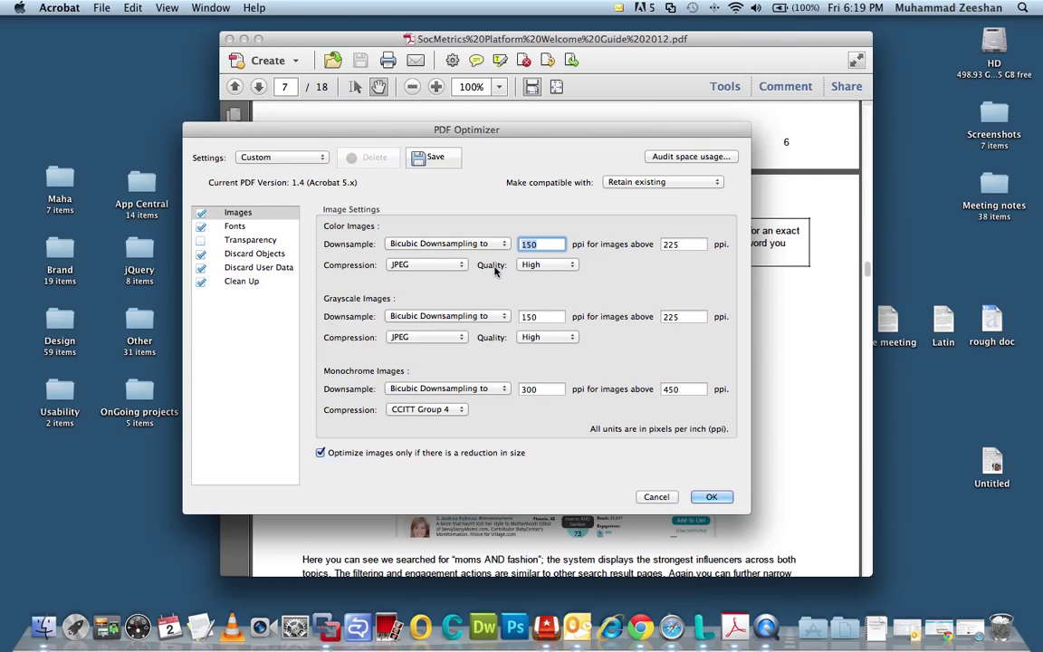
{"action": "left_click", "coordinate": [549, 267]}
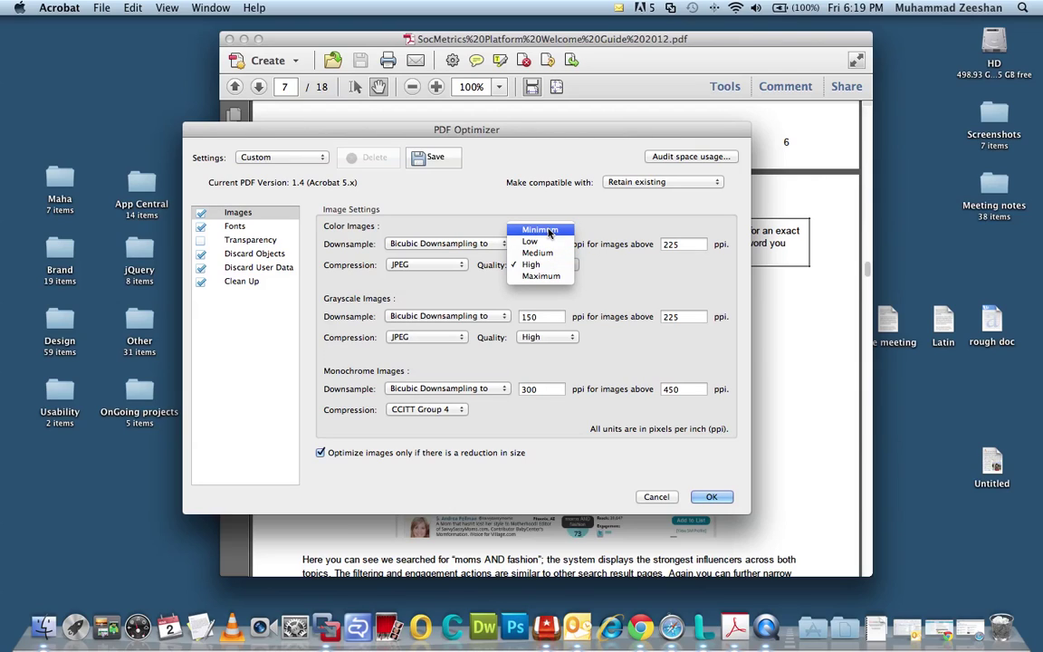
{"action": "left_click", "coordinate": [541, 253]}
{"action": "left_click", "coordinate": [544, 263]}
{"action": "left_click", "coordinate": [539, 280]}
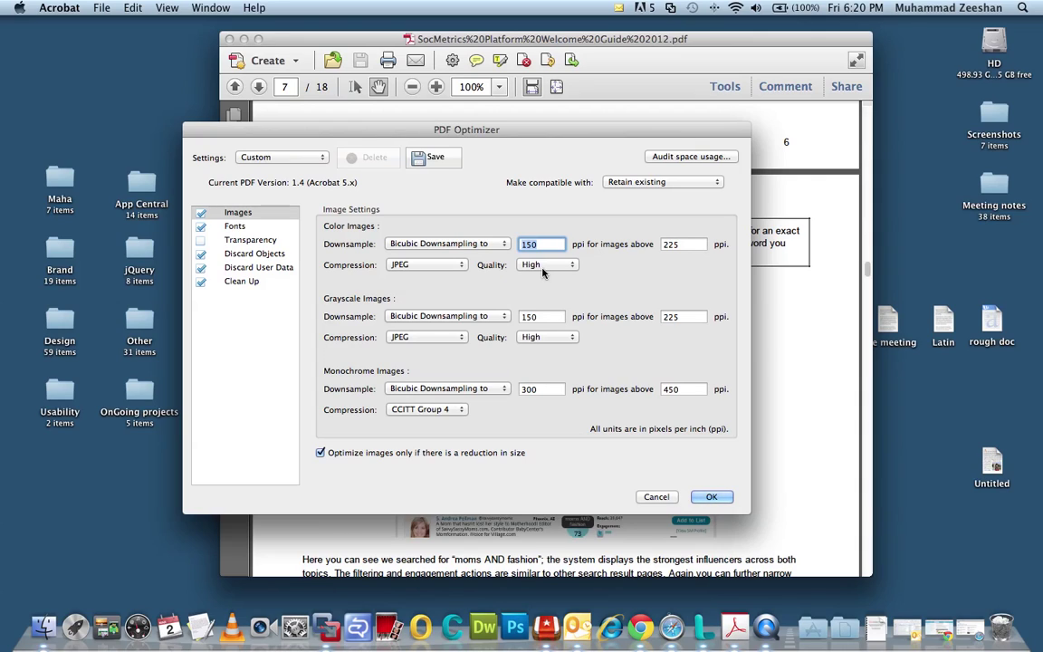
- Review the grayscale and monochrome downsampling resolutions and the grayscale quality levels, keeping High quality
{"action": "left_click", "coordinate": [534, 316]}
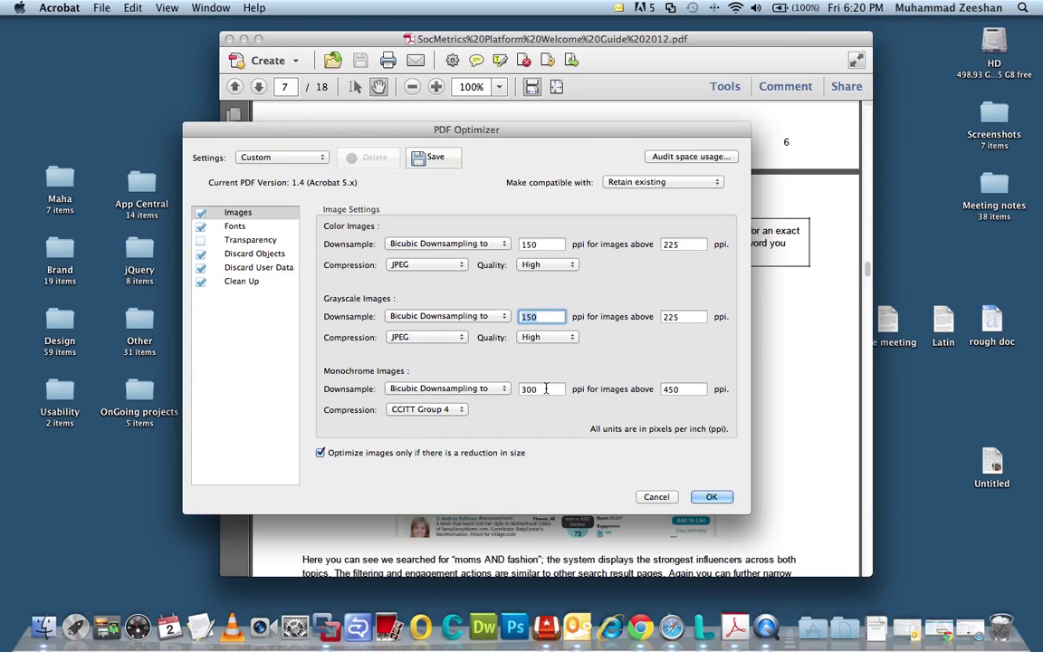
{"action": "left_click", "coordinate": [534, 389]}
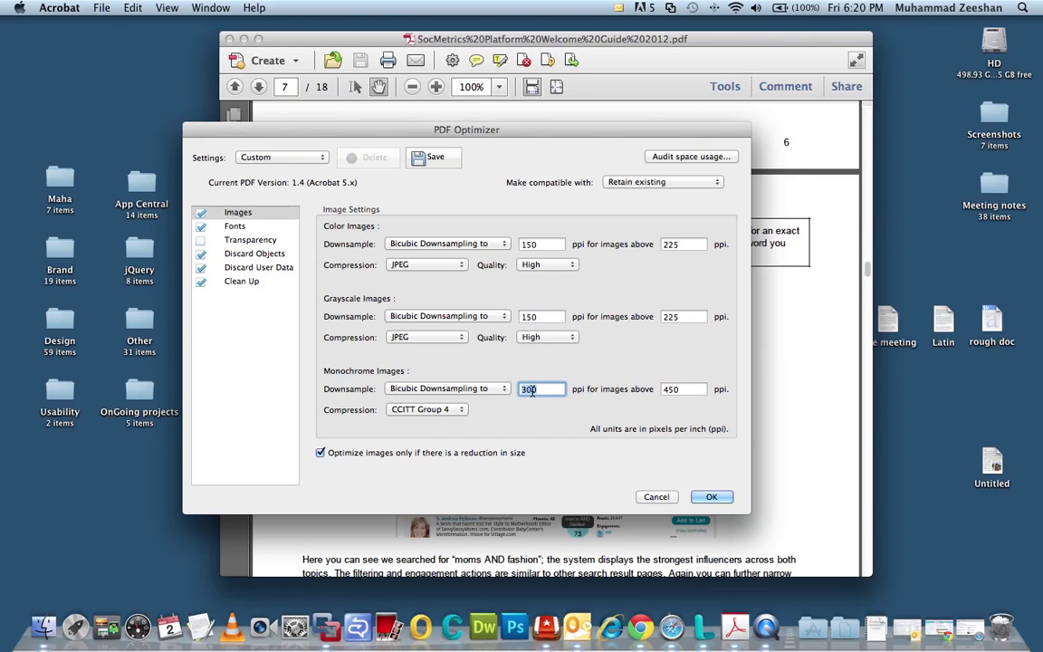
{"action": "left_click", "coordinate": [546, 338]}
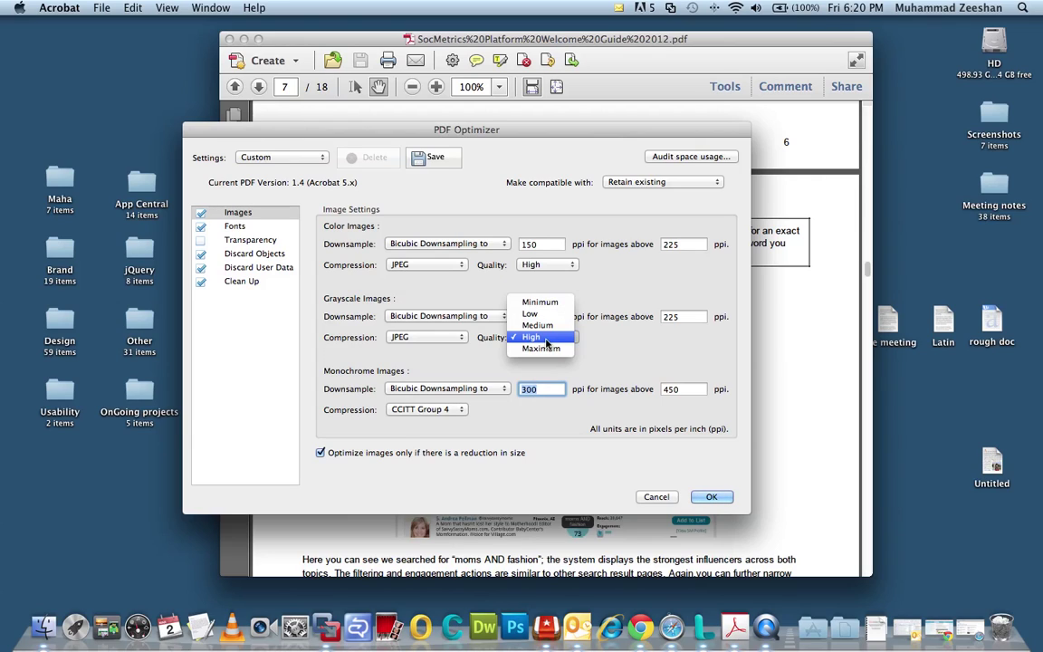
{"action": "left_click", "coordinate": [543, 337]}
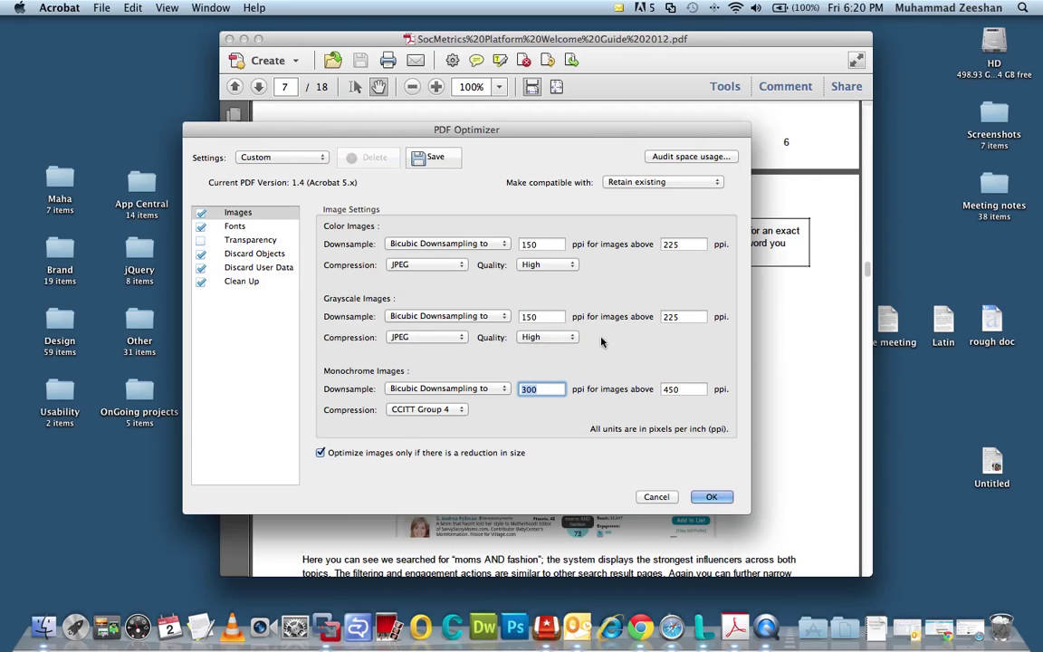
- Review the optimizer's Fonts, Discard Objects, Discard User Data and Clean Up settings
{"action": "left_click", "coordinate": [234, 226]}
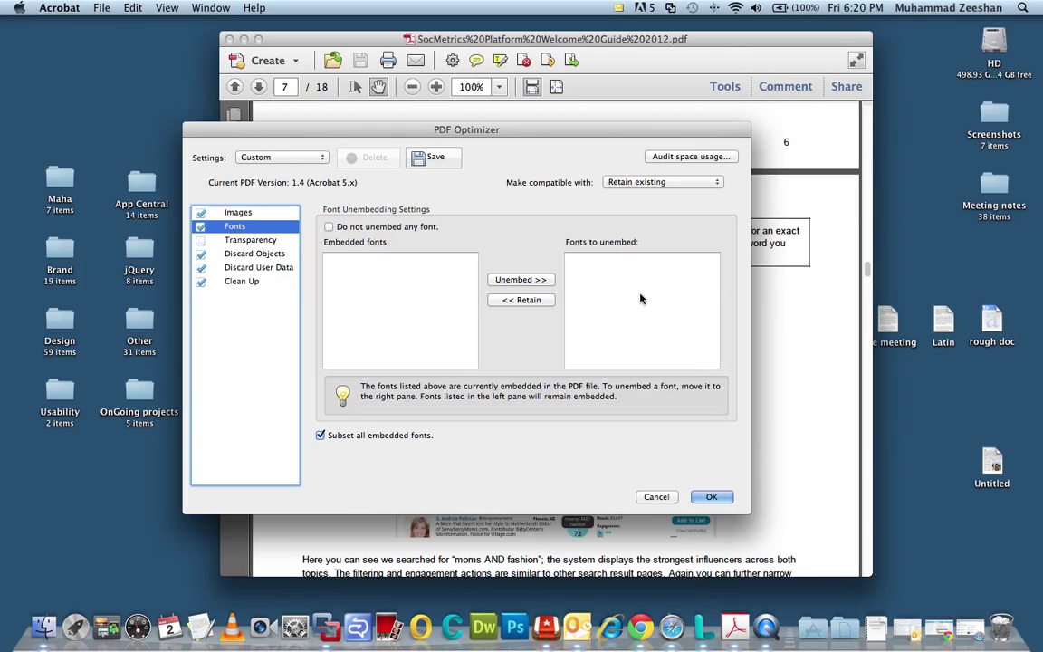
{"action": "left_click", "coordinate": [254, 255]}
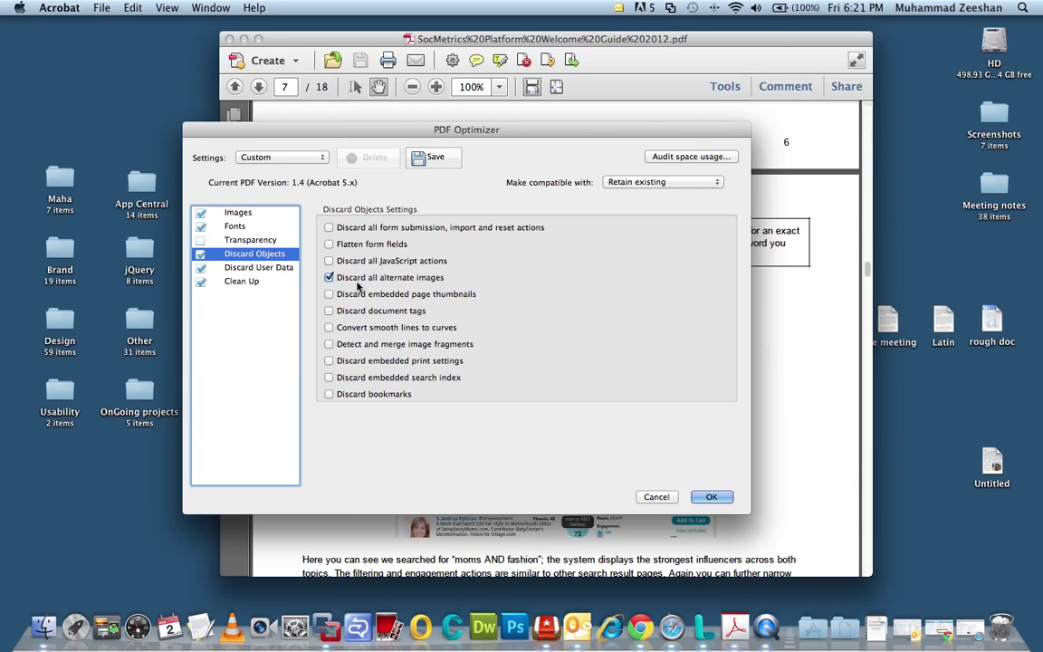
{"action": "left_click", "coordinate": [262, 267]}
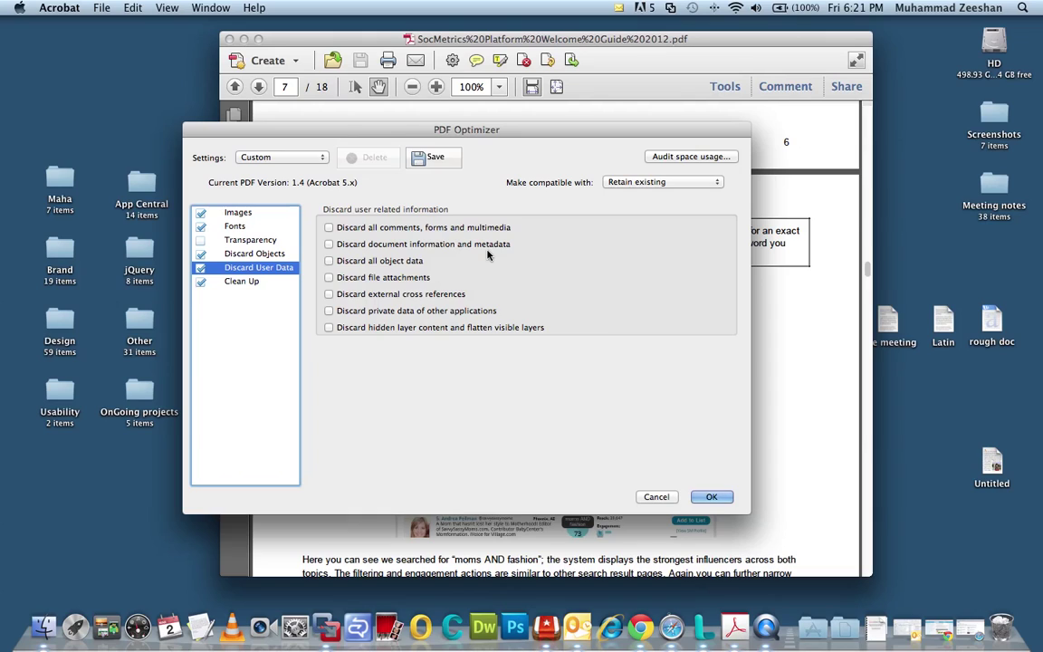
{"action": "left_click", "coordinate": [239, 282]}
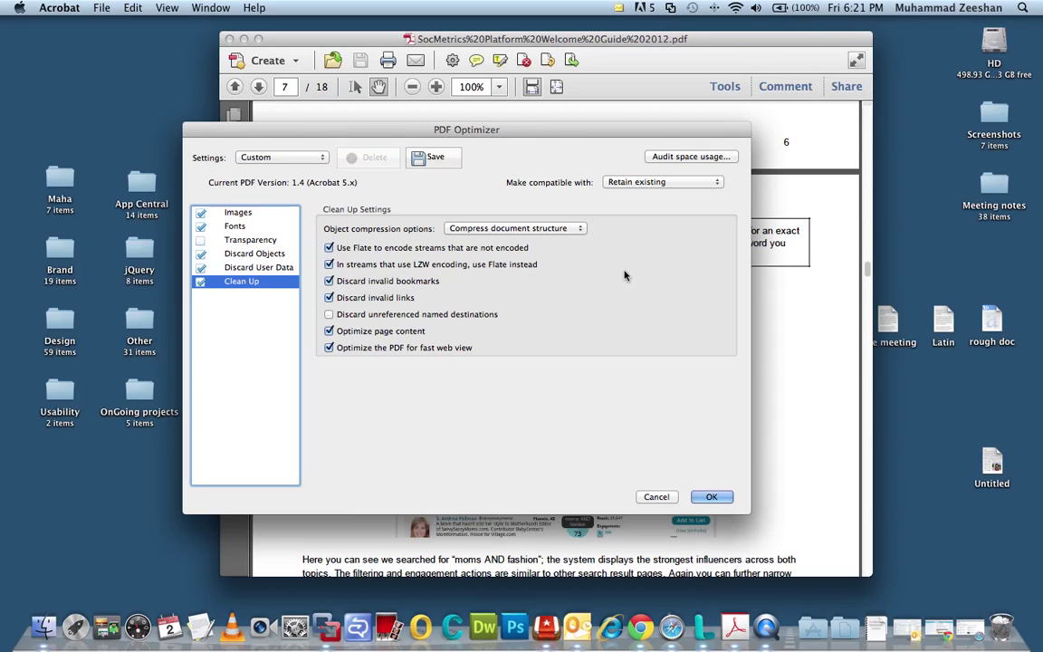
- Apply the optimizer settings and save the optimized PDF on the Desktop as Test-MZ
{"action": "left_click", "coordinate": [711, 497]}
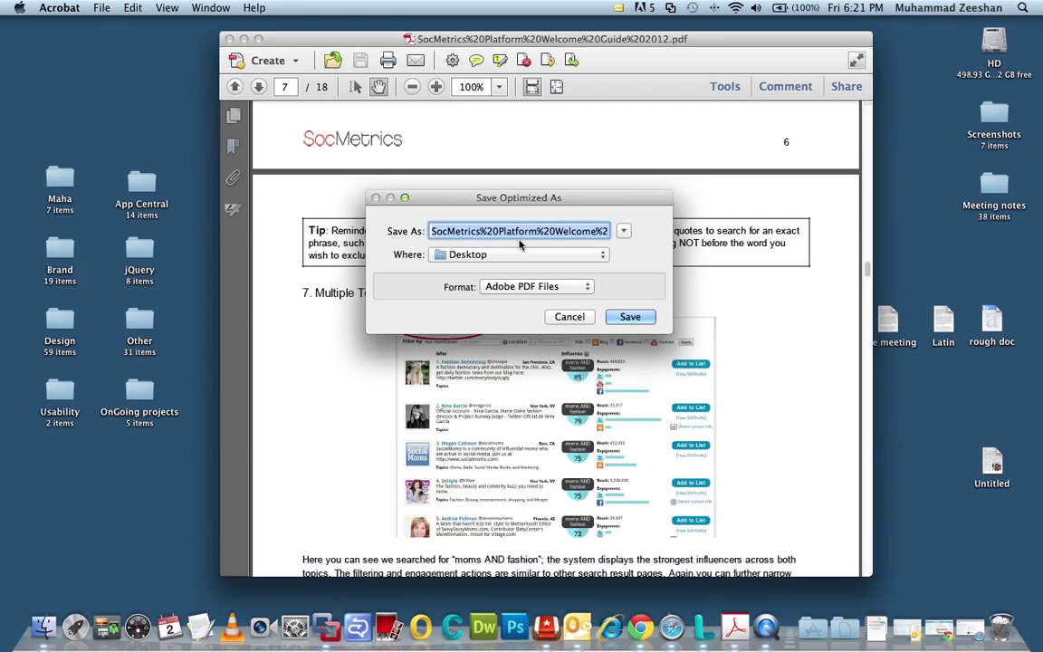
{"action": "type", "text": "Test"}
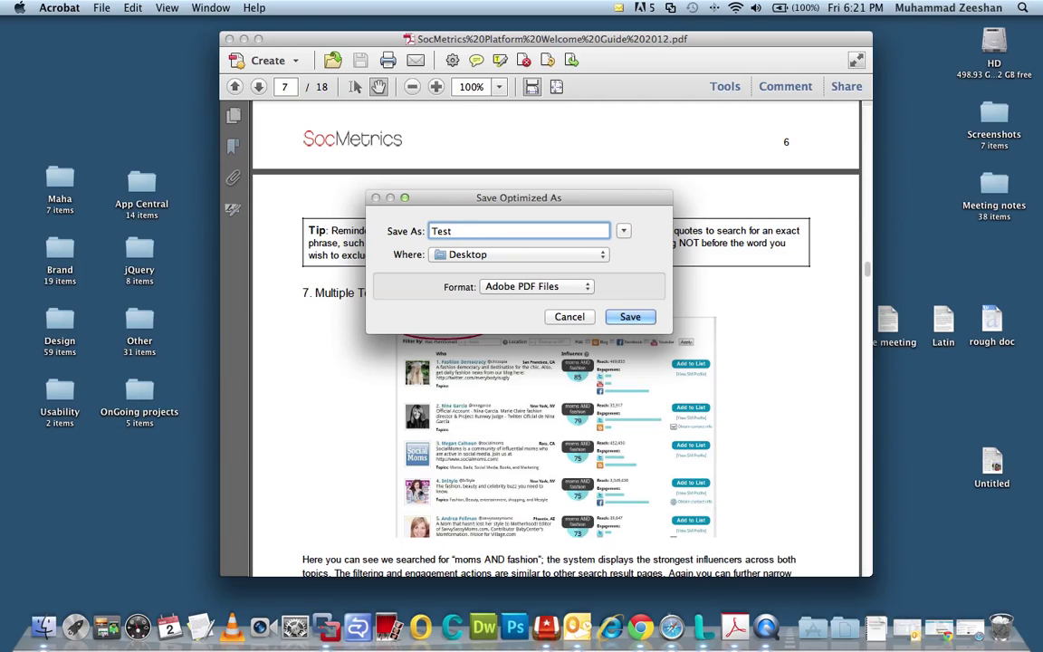
{"action": "type", "text": "-MZ"}
{"action": "left_click", "coordinate": [614, 313]}
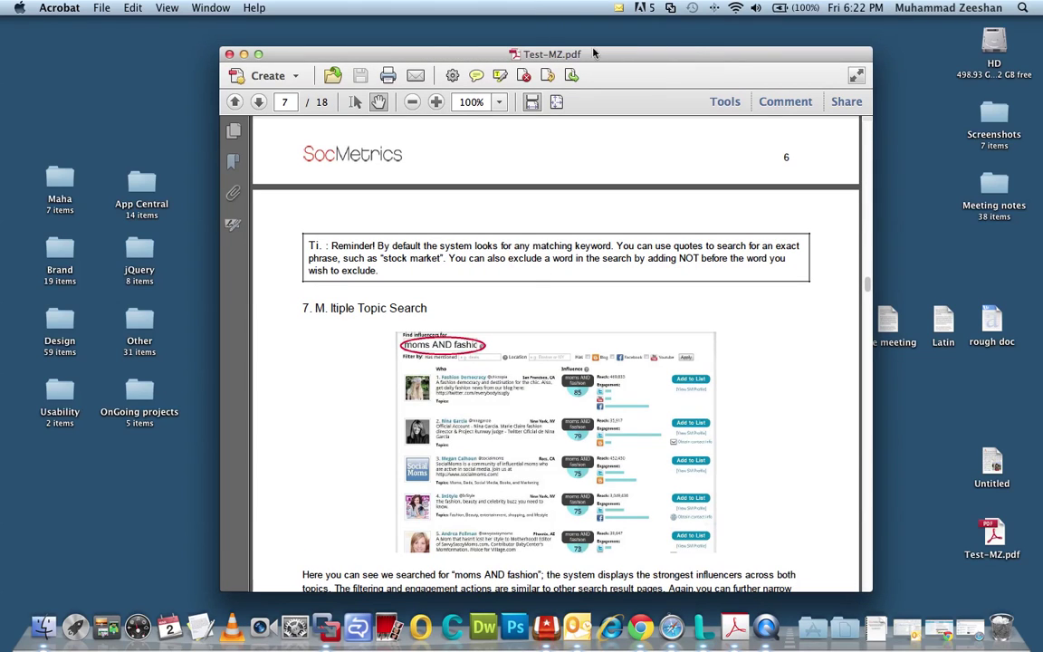
- Inspect pages 7 and 8 of the optimized PDF, checking the Profile image at 150% zoom, and close the document
{"action": "left_click_drag", "start_coordinate": [546, 61], "coordinate": [529, 58]}
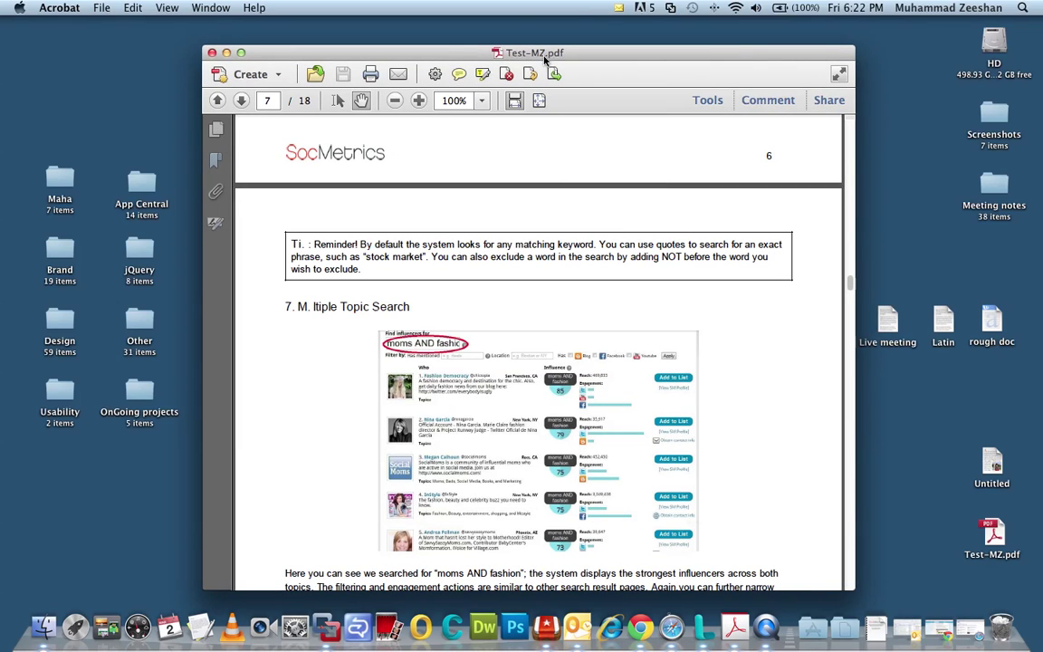
{"action": "scroll", "coordinate": [552, 312], "scroll_direction": "down", "scroll_amount": 5}
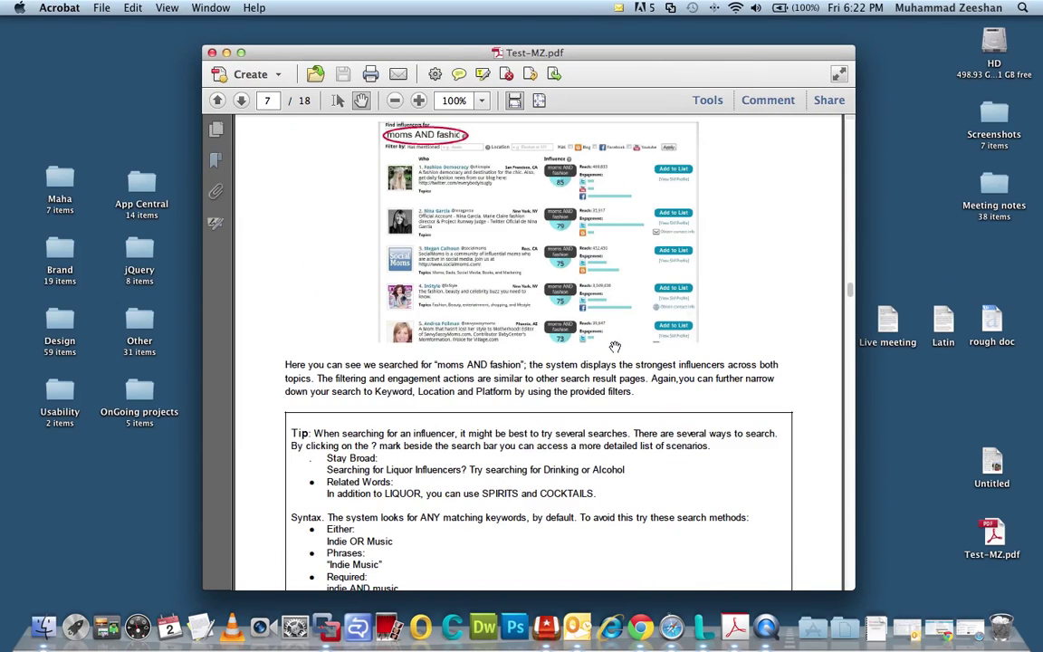
{"action": "scroll", "coordinate": [612, 335], "scroll_direction": "down", "scroll_amount": 12}
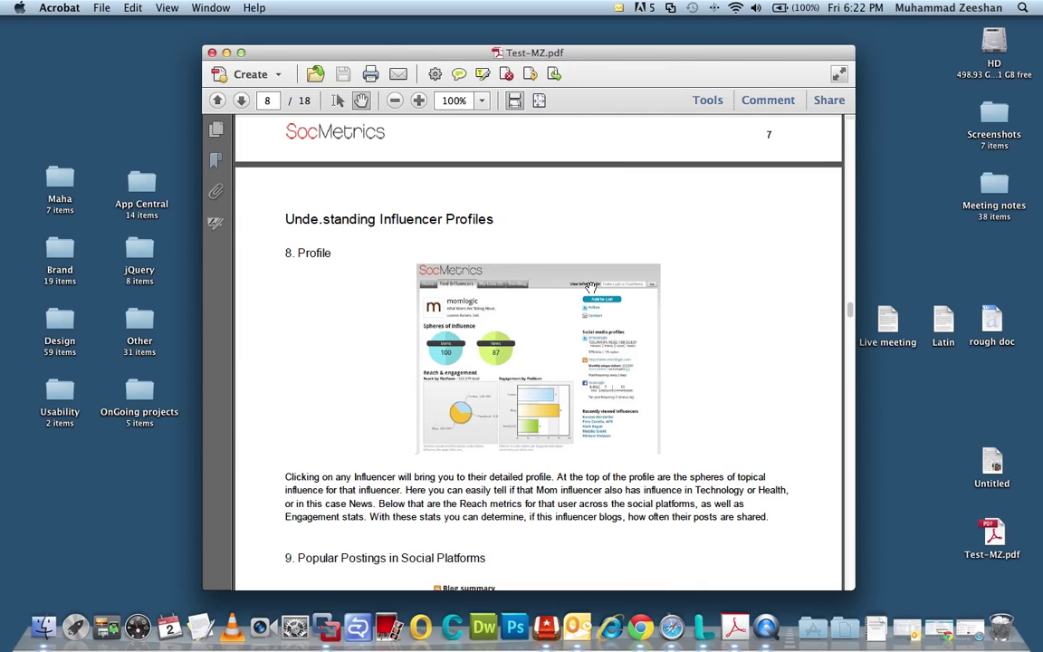
{"action": "scroll", "coordinate": [589, 286], "scroll_direction": "down", "scroll_amount": 3}
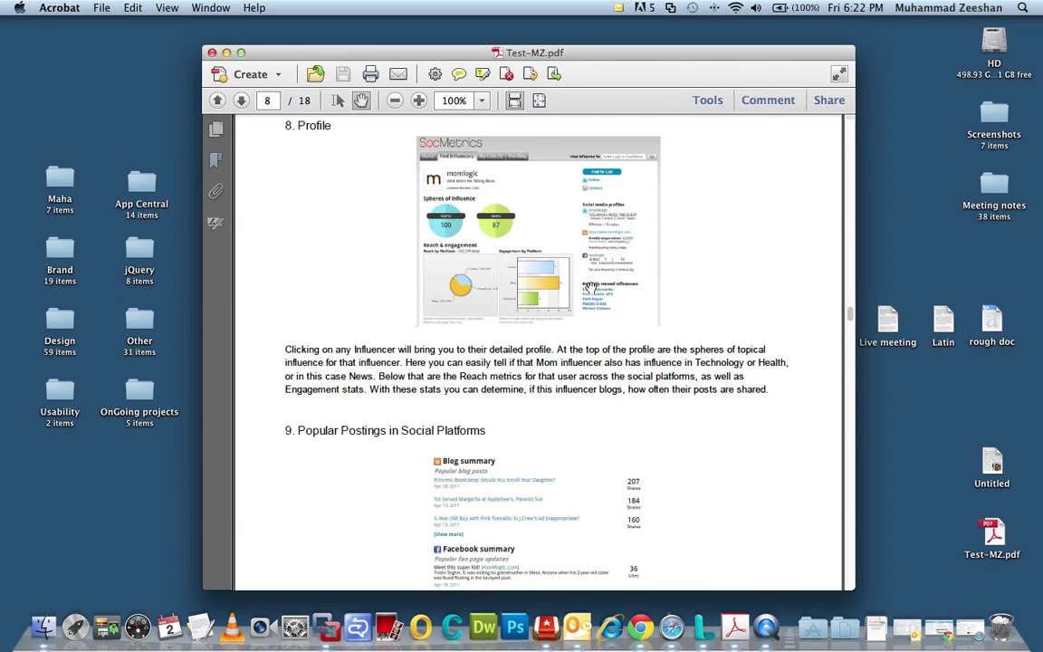
{"action": "left_click", "coordinate": [418, 100]}
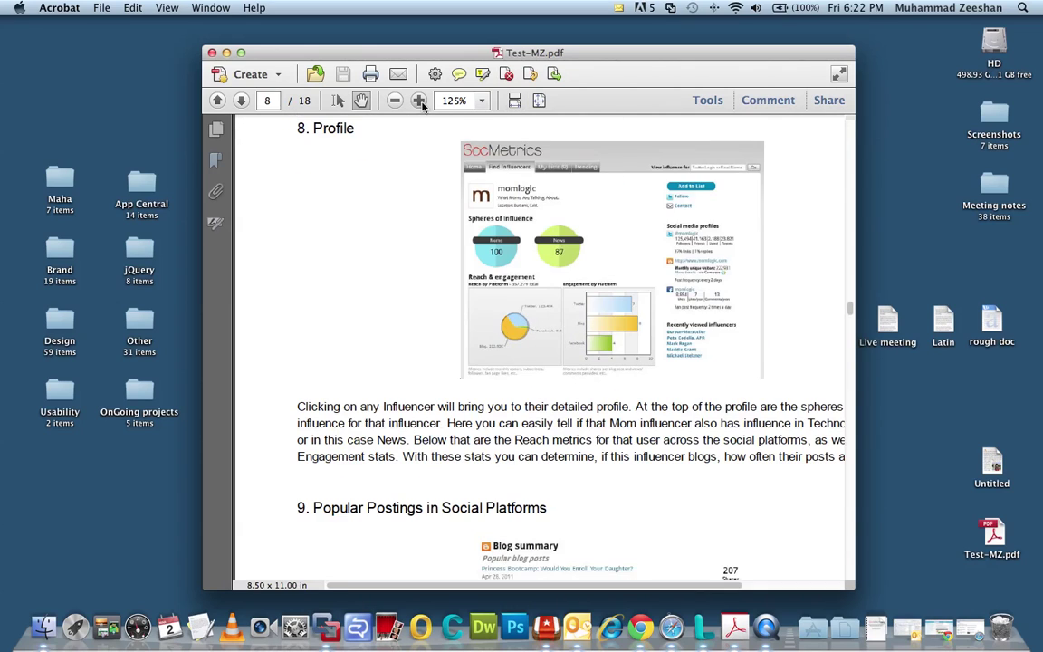
{"action": "left_click", "coordinate": [418, 100]}
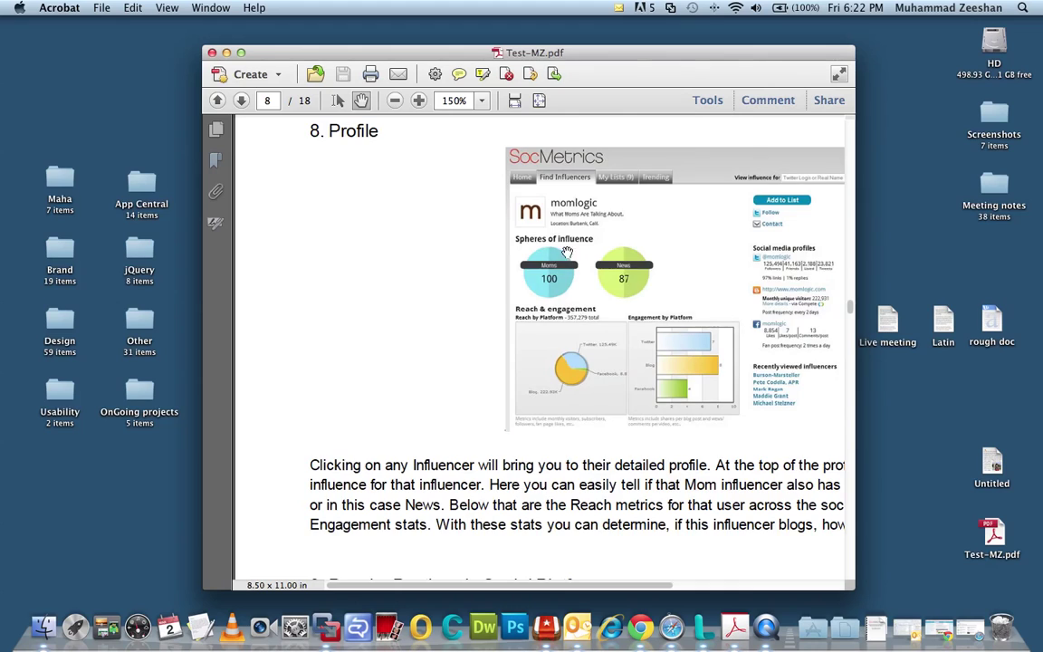
{"action": "left_click_drag", "start_coordinate": [566, 252], "coordinate": [421, 252]}
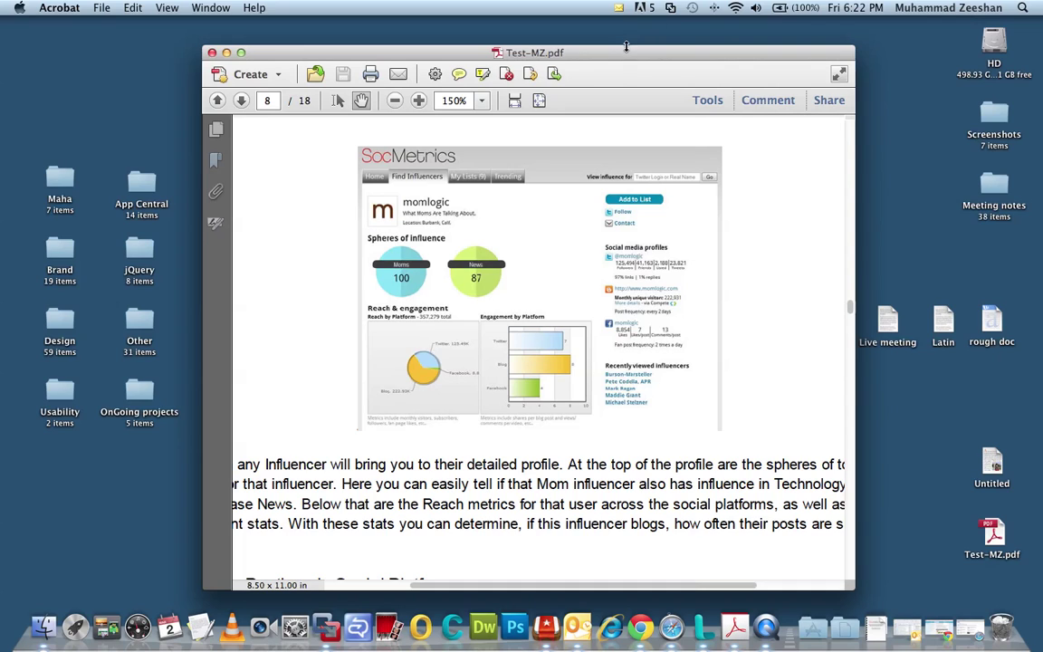
{"action": "left_click", "coordinate": [212, 52]}
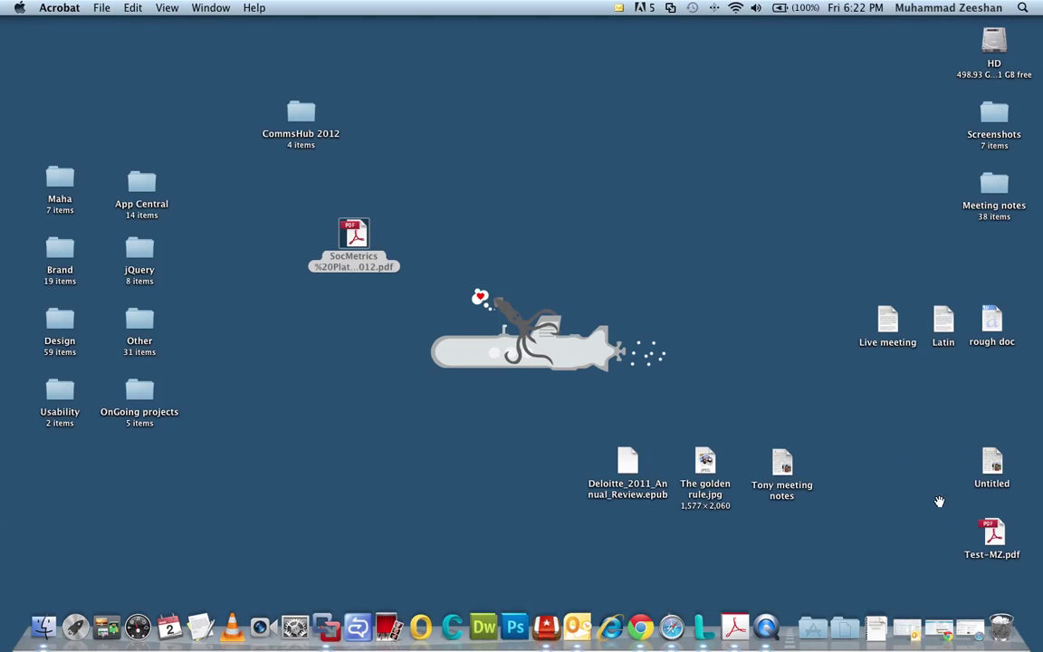
- Move Test-MZ.pdf directly beneath the original SocMetrics PDF on the desktop and check its file size in its file information
{"action": "left_click_drag", "start_coordinate": [991, 536], "coordinate": [366, 312]}
{"action": "right_click", "coordinate": [359, 302]}
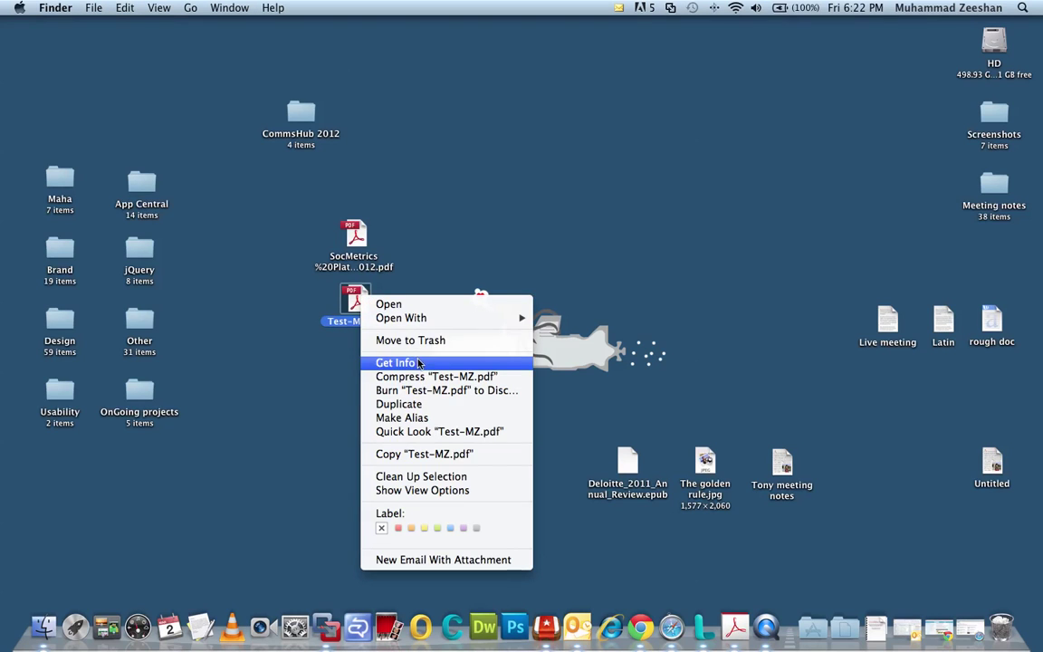
{"action": "left_click", "coordinate": [403, 327]}
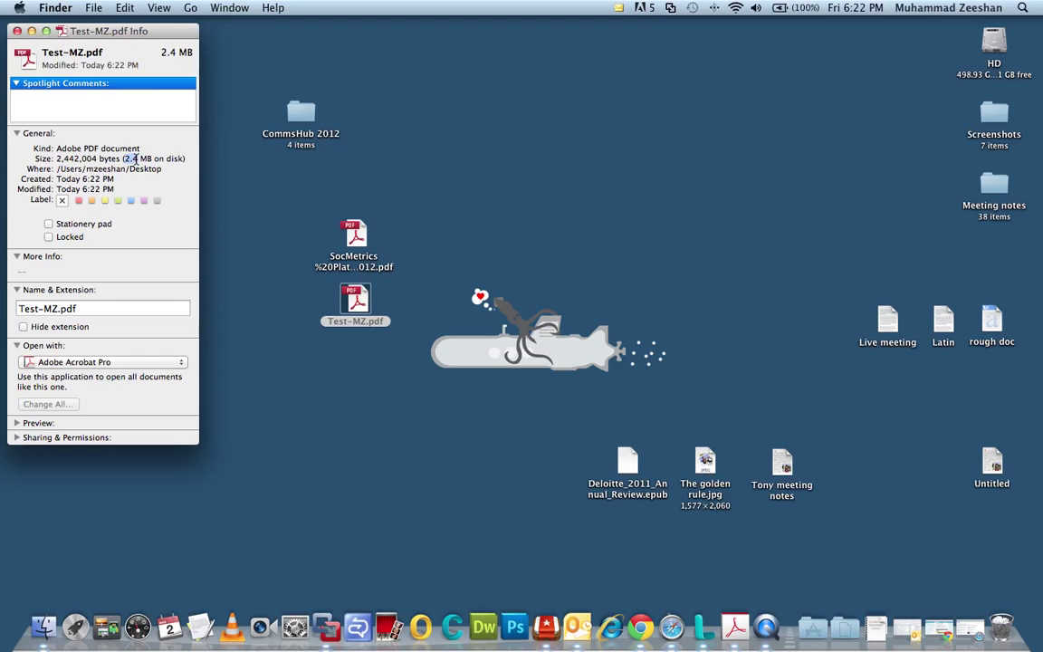
{"action": "double_click", "coordinate": [131, 158]}
- Compare the original SocMetrics PDF's file size with that of Test-MZ.pdf, and close both information windows
{"action": "left_click", "coordinate": [353, 237]}
{"action": "right_click", "coordinate": [354, 237]}
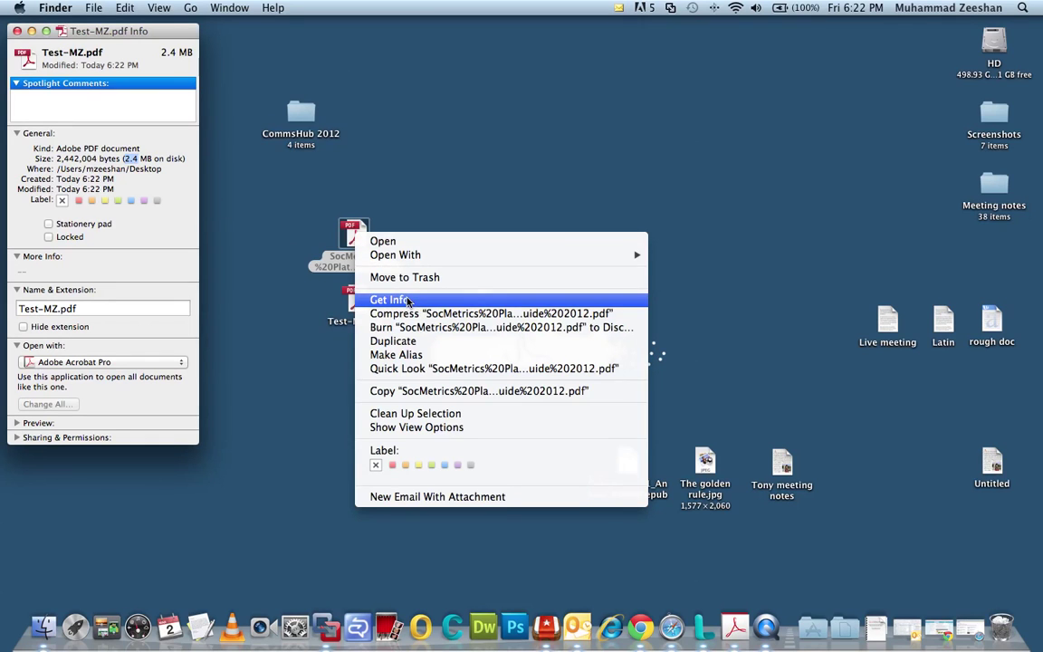
{"action": "left_click", "coordinate": [421, 299]}
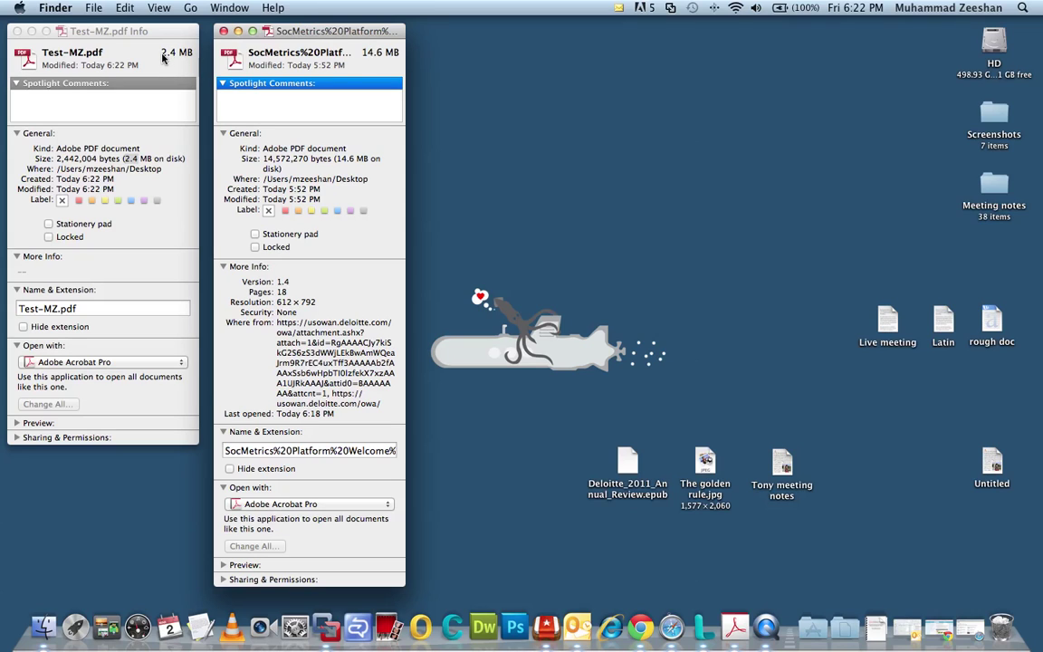
{"action": "left_click", "coordinate": [223, 31]}
{"action": "left_click", "coordinate": [17, 30]}
- Open the original SocMetrics PDF and Test-MZ.pdf together in Acrobat and arrange their windows side by side
{"action": "left_click_drag", "start_coordinate": [274, 189], "coordinate": [363, 317]}
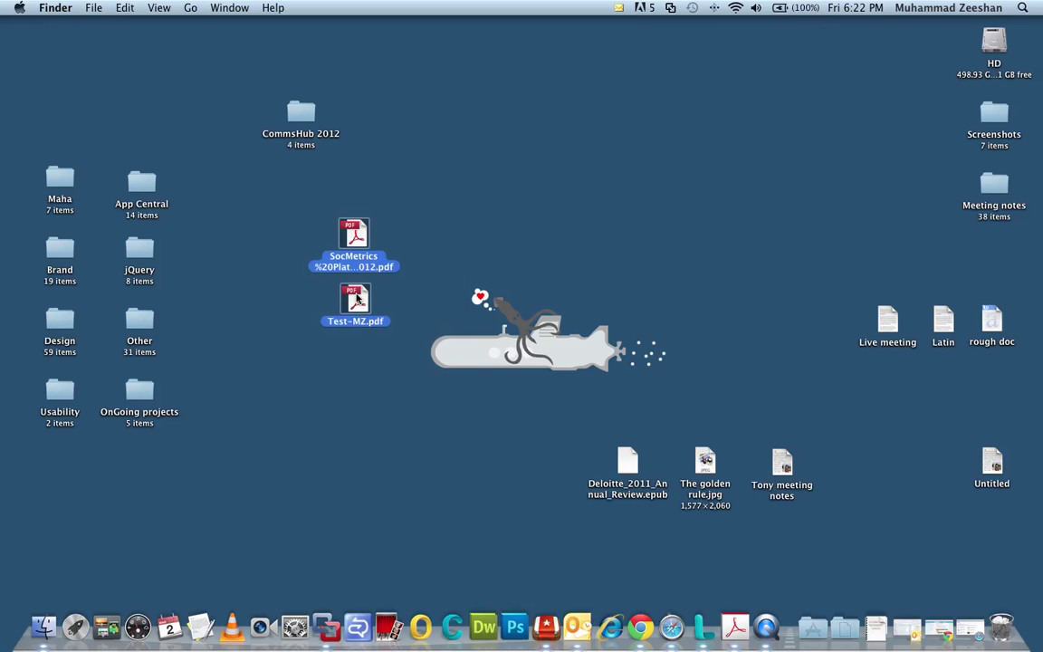
{"action": "double_click", "coordinate": [359, 299]}
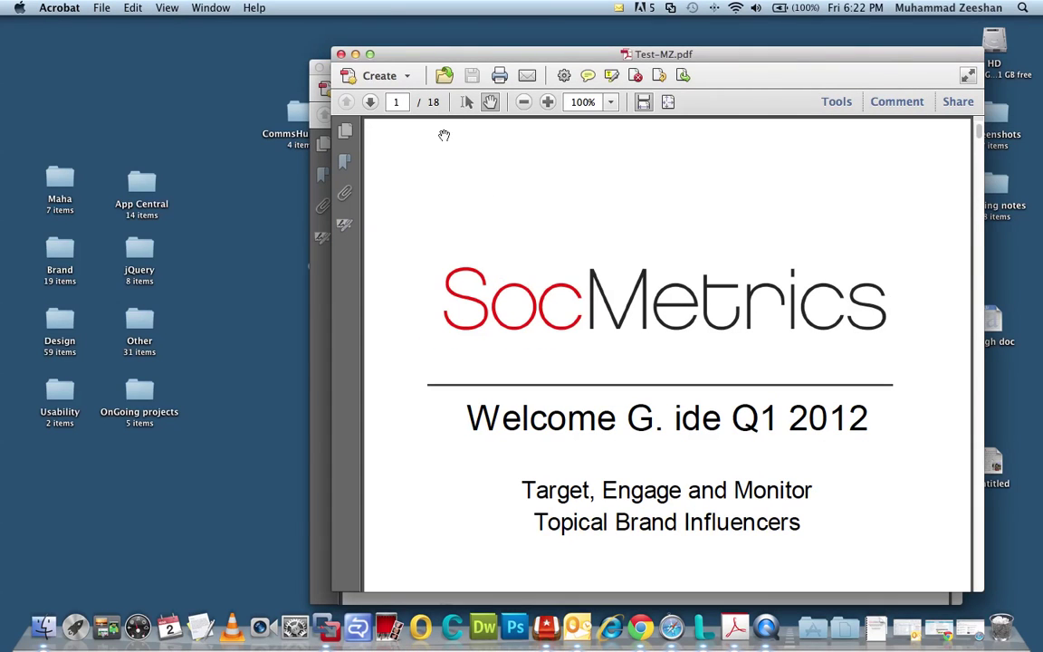
{"action": "left_click_drag", "start_coordinate": [521, 57], "coordinate": [615, 83]}
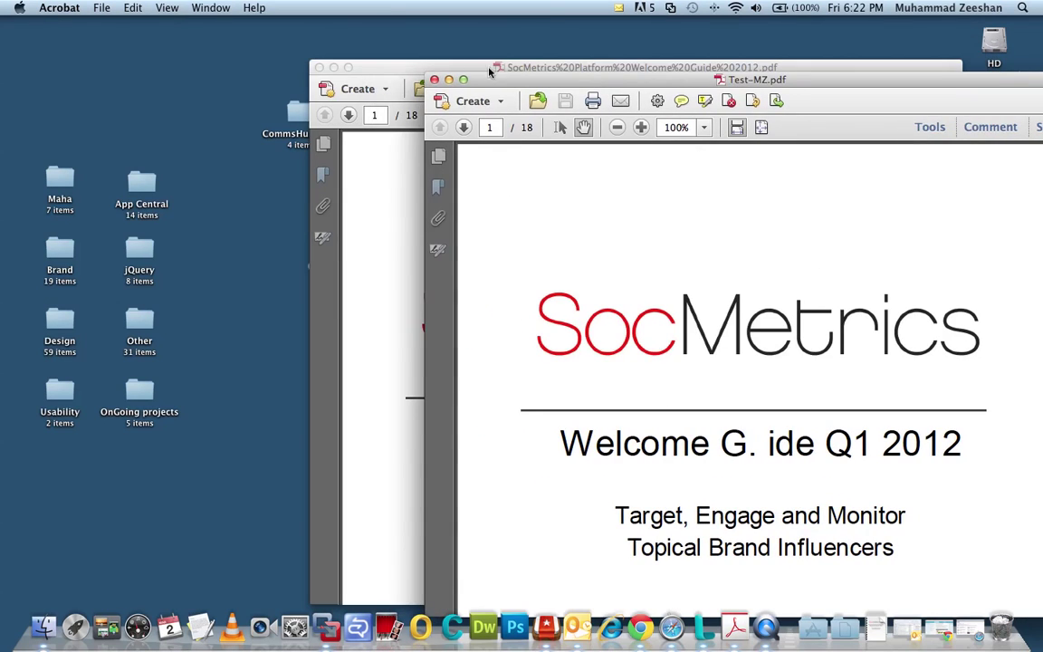
{"action": "left_click_drag", "start_coordinate": [528, 66], "coordinate": [170, 57]}
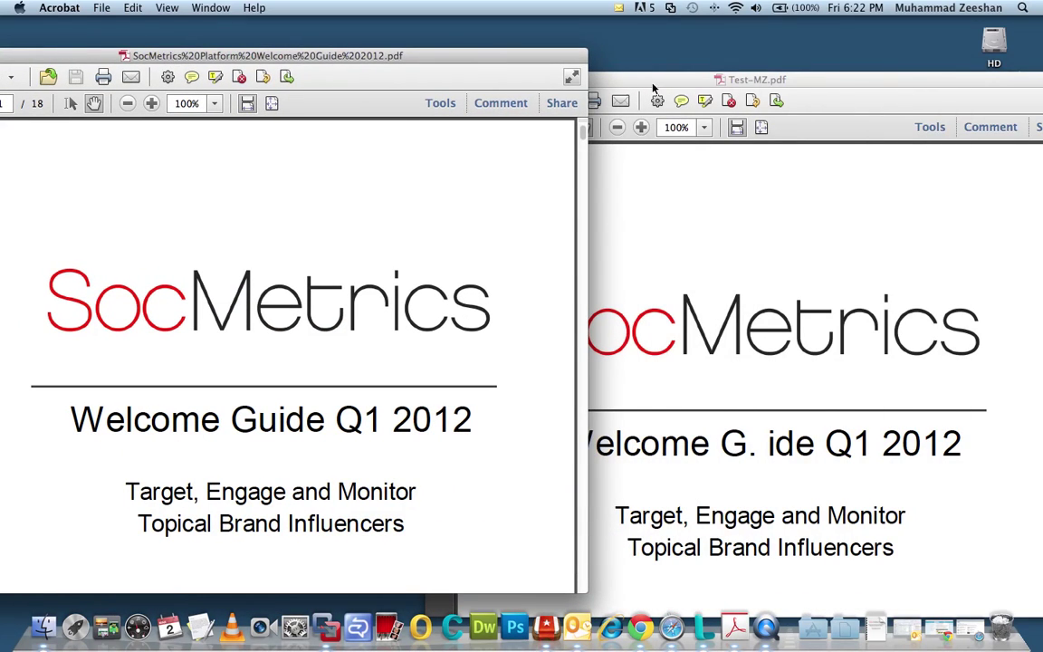
{"action": "left_click_drag", "start_coordinate": [651, 88], "coordinate": [724, 65]}
- Browse Test-MZ.pdf to the "Details about an Influencer" section on page 5
{"action": "scroll", "coordinate": [722, 303], "scroll_direction": "down", "scroll_amount": 10}
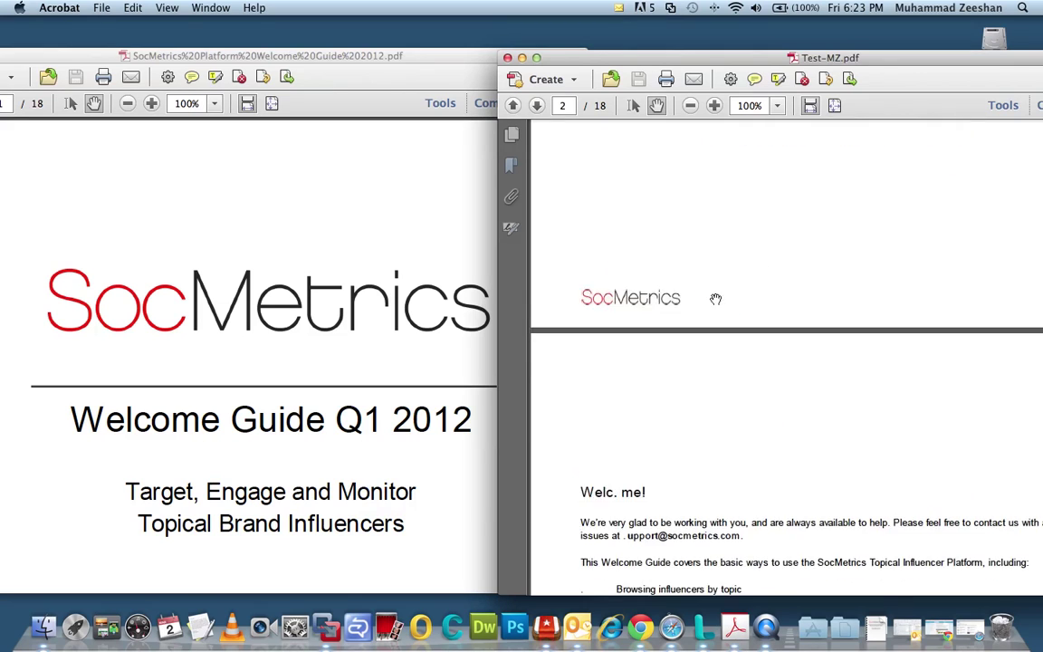
{"action": "scroll", "coordinate": [715, 298], "scroll_direction": "down", "scroll_amount": 15}
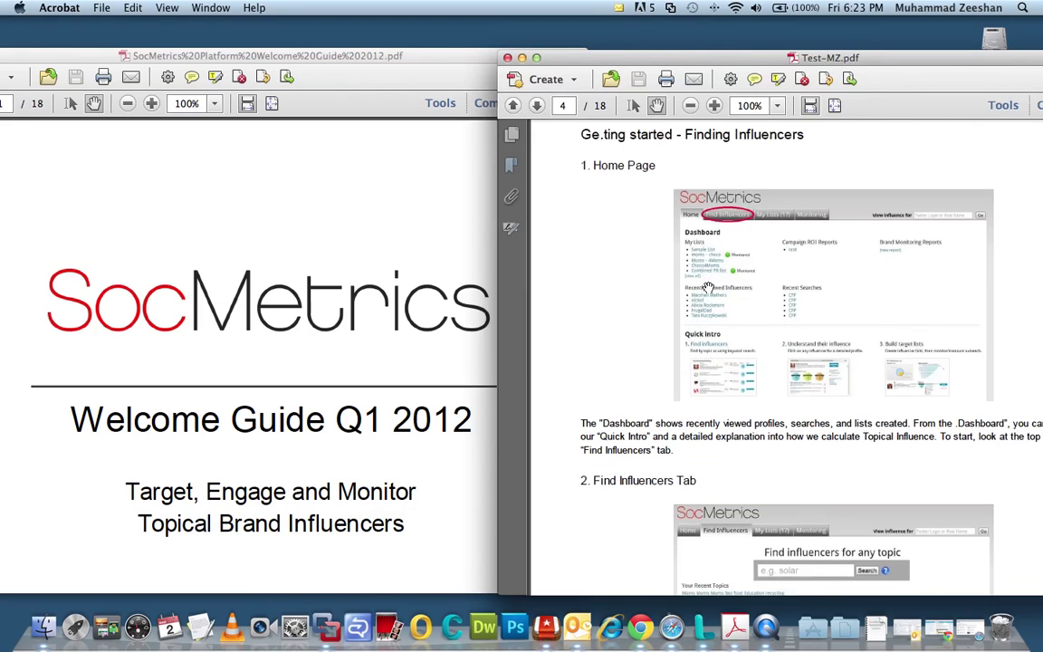
{"action": "scroll", "coordinate": [707, 288], "scroll_direction": "down", "scroll_amount": 12}
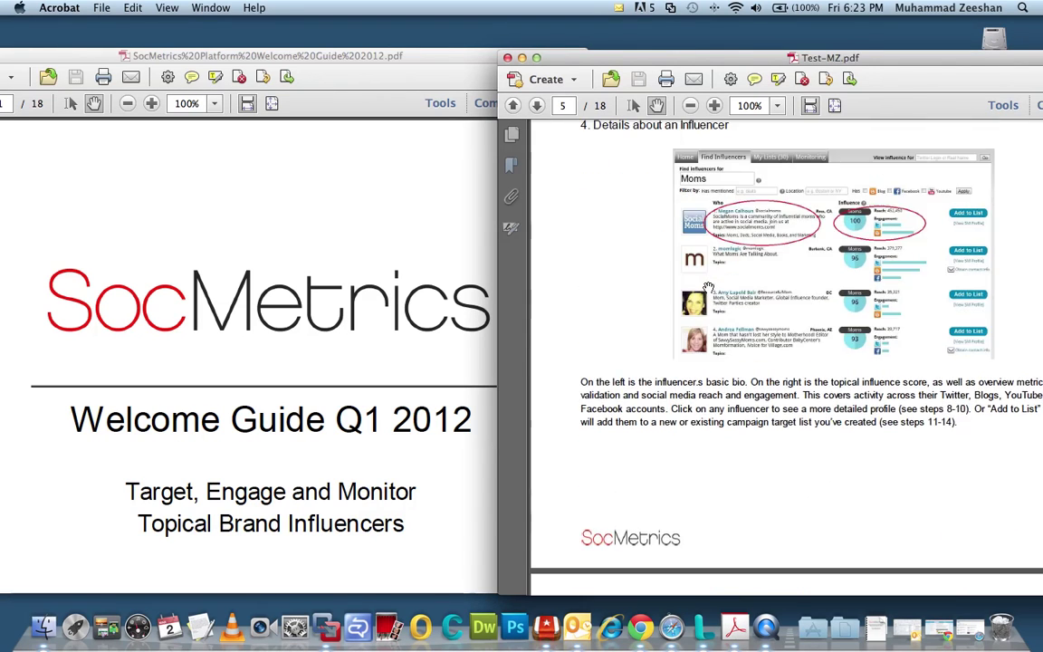
{"action": "scroll", "coordinate": [708, 288], "scroll_direction": "up", "scroll_amount": 3}
- Go to page 5 of the original SocMetrics PDF and show its matching "Details about an Influencer" section
{"action": "left_click", "coordinate": [215, 181]}
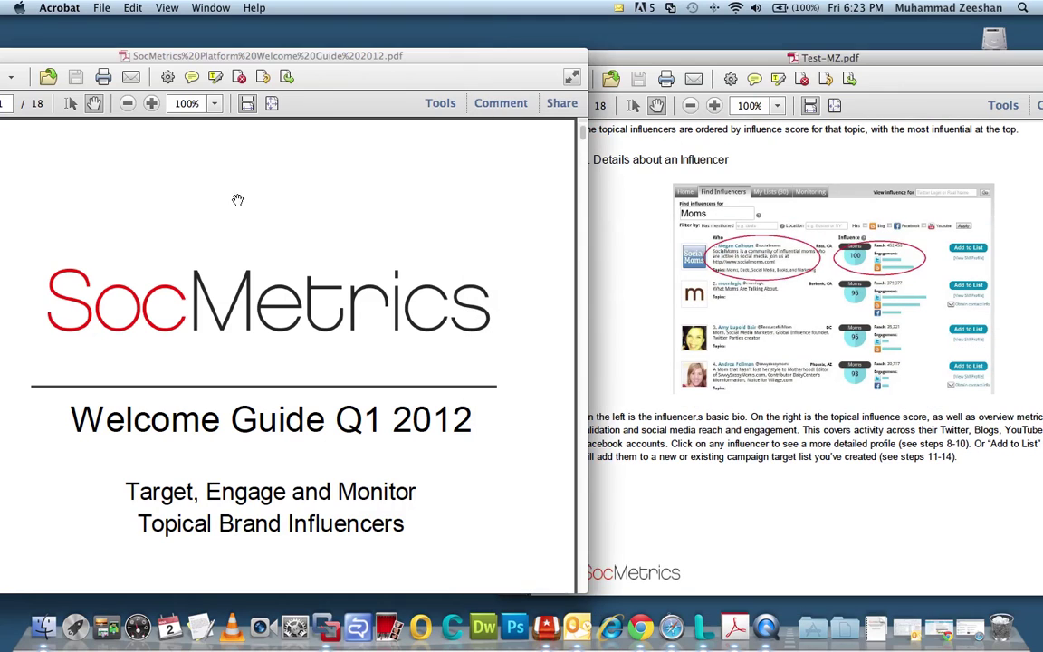
{"action": "left_click_drag", "start_coordinate": [150, 58], "coordinate": [207, 62]}
{"action": "left_click", "coordinate": [53, 108]}
{"action": "type", "text": "5"}
{"action": "key", "text": "Return"}
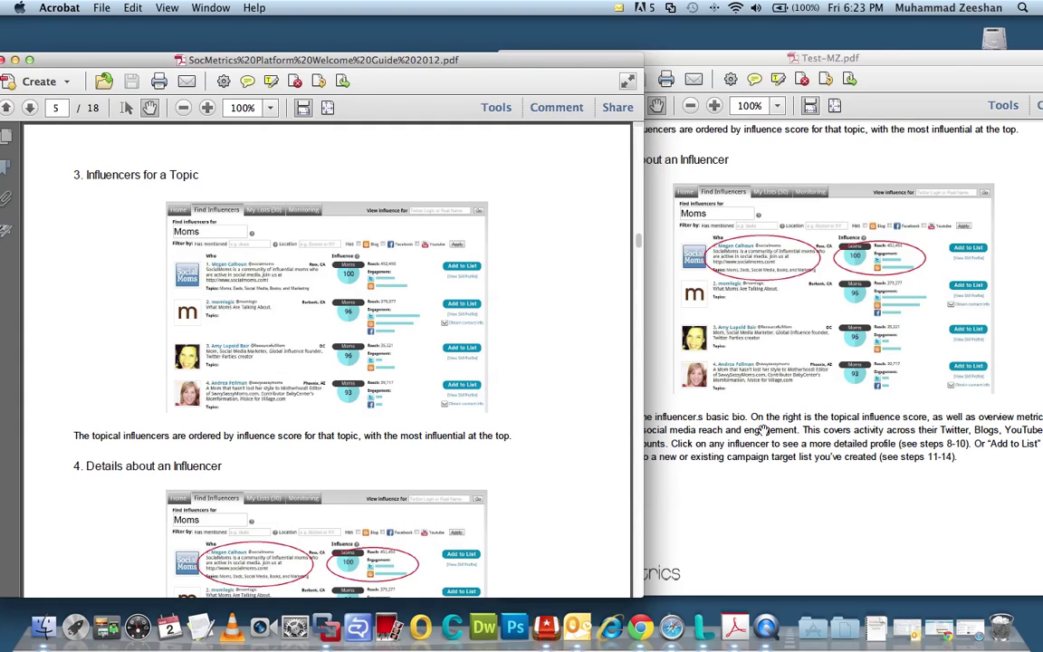
{"action": "scroll", "coordinate": [559, 396], "scroll_direction": "down", "scroll_amount": 3}
{"action": "scroll", "coordinate": [560, 396], "scroll_direction": "down", "scroll_amount": 4}
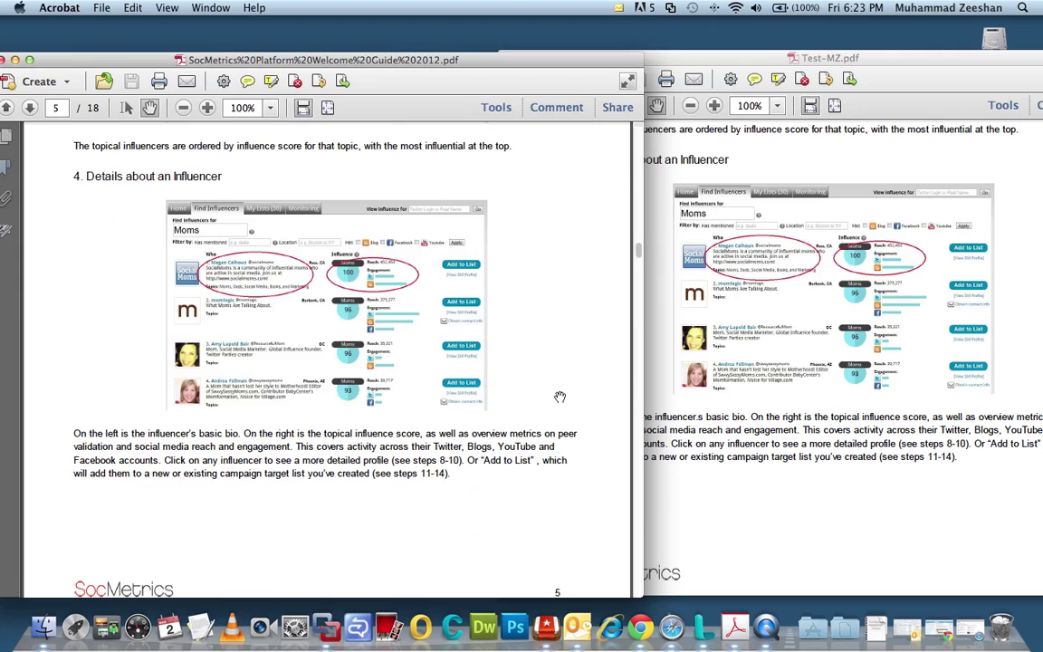
- Enlarge both PDFs to 150% and compare the image quality of the "Details about an Influencer" screenshot
{"action": "left_click", "coordinate": [207, 108]}
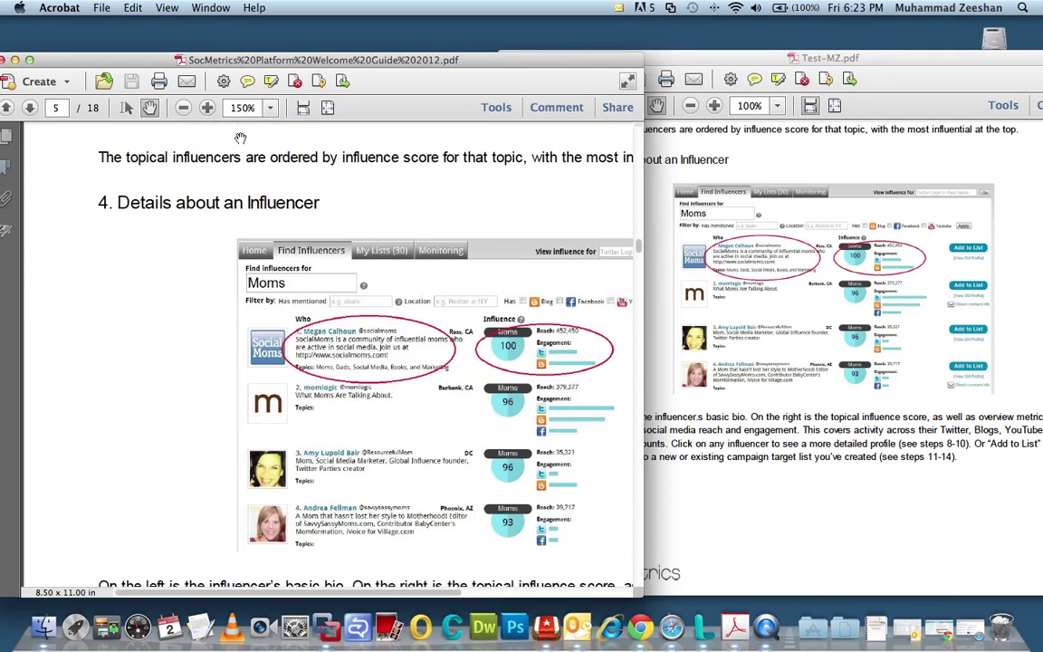
{"action": "scroll", "coordinate": [407, 343], "scroll_direction": "right", "scroll_amount": 4}
{"action": "left_click", "coordinate": [735, 239]}
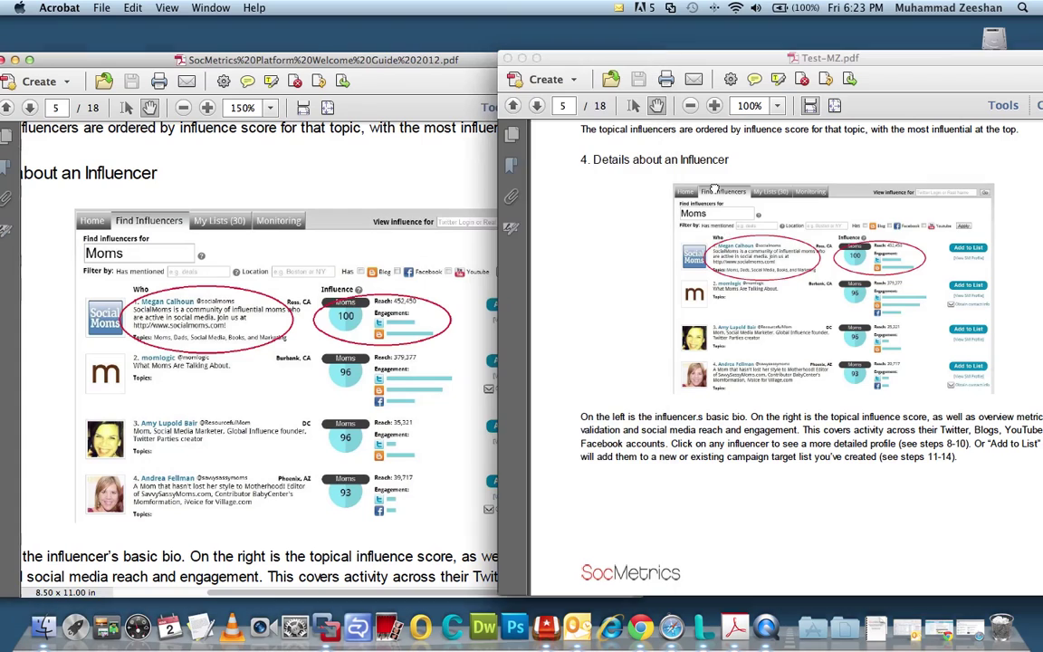
{"action": "left_click", "coordinate": [714, 107]}
{"action": "left_click", "coordinate": [714, 107]}
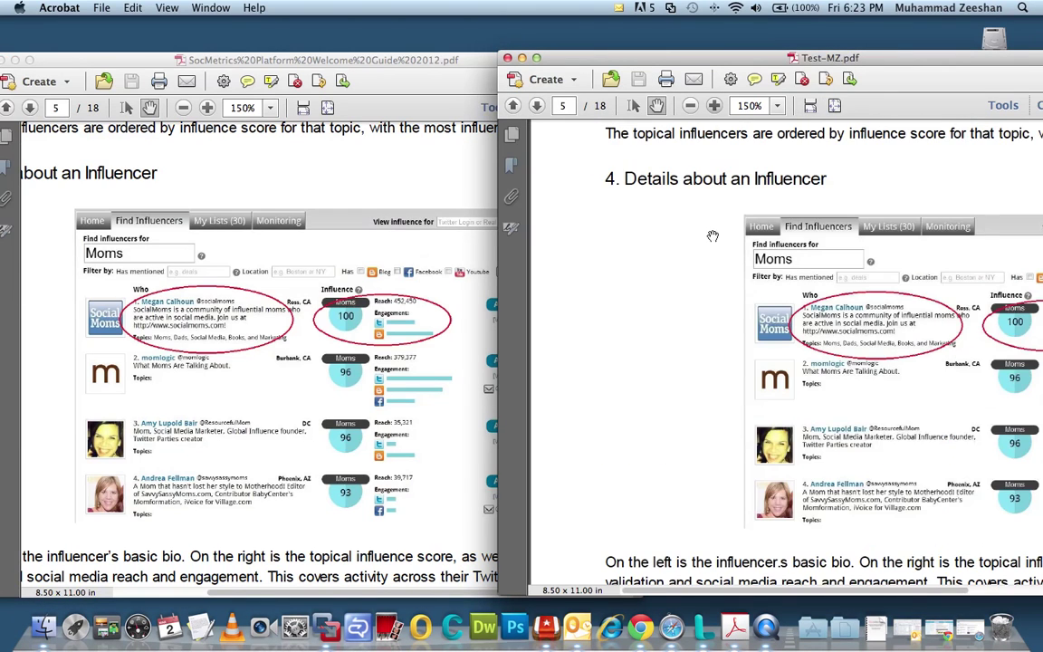
{"action": "scroll", "coordinate": [821, 379], "scroll_direction": "right", "scroll_amount": 2}
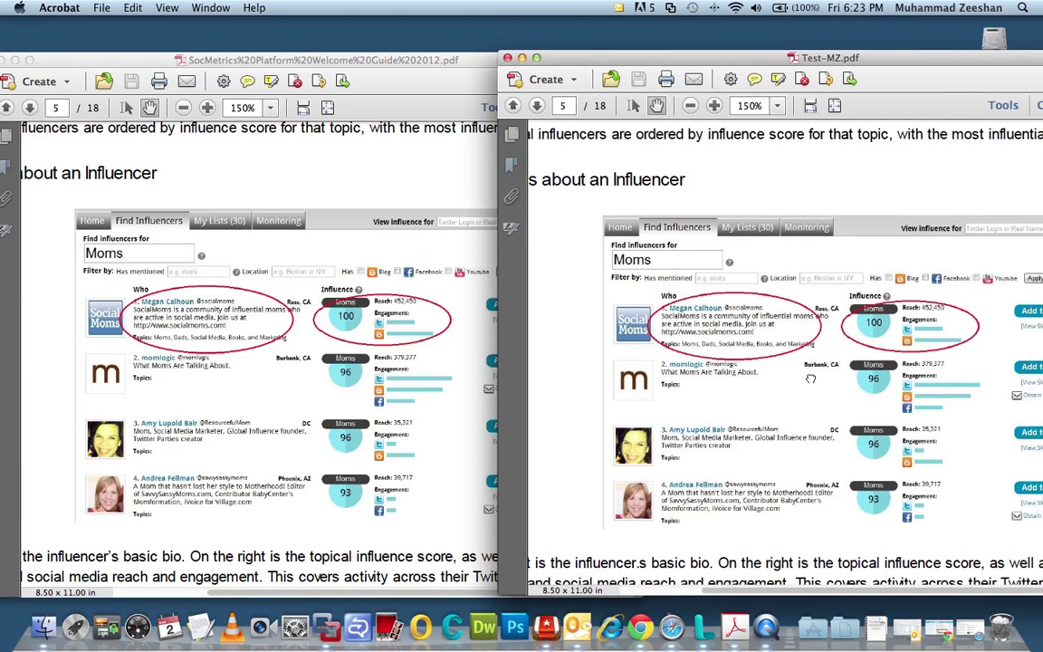